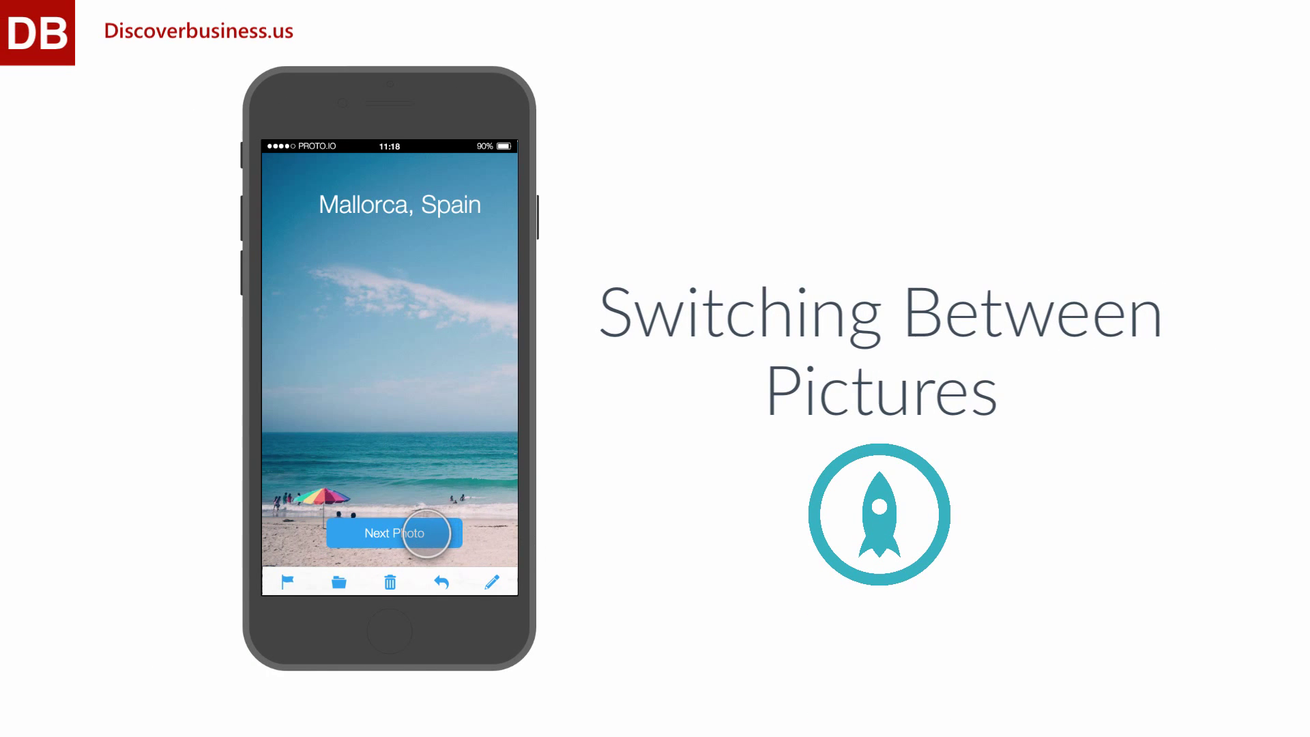
Step: In the preview, go from the Mallorca photo to Chile and back with Next Photo and Previous Photo
left_click(426, 532)
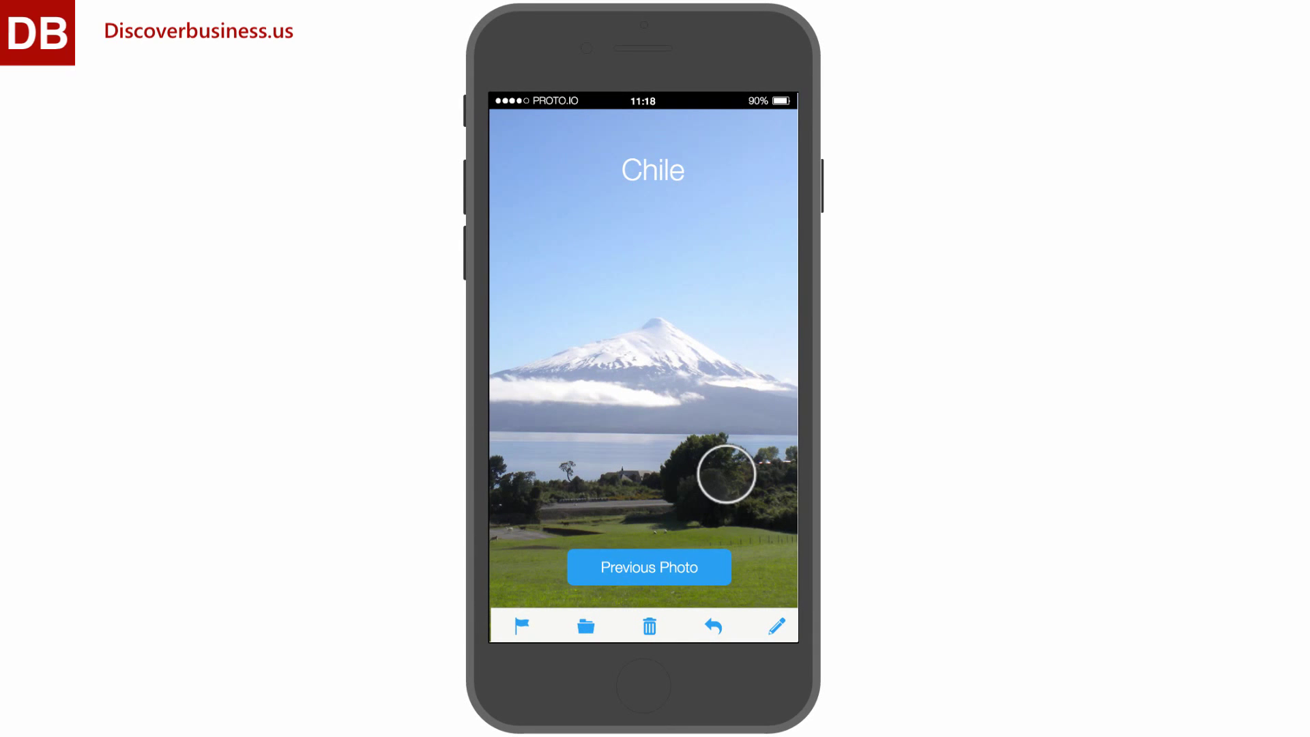
left_click(684, 567)
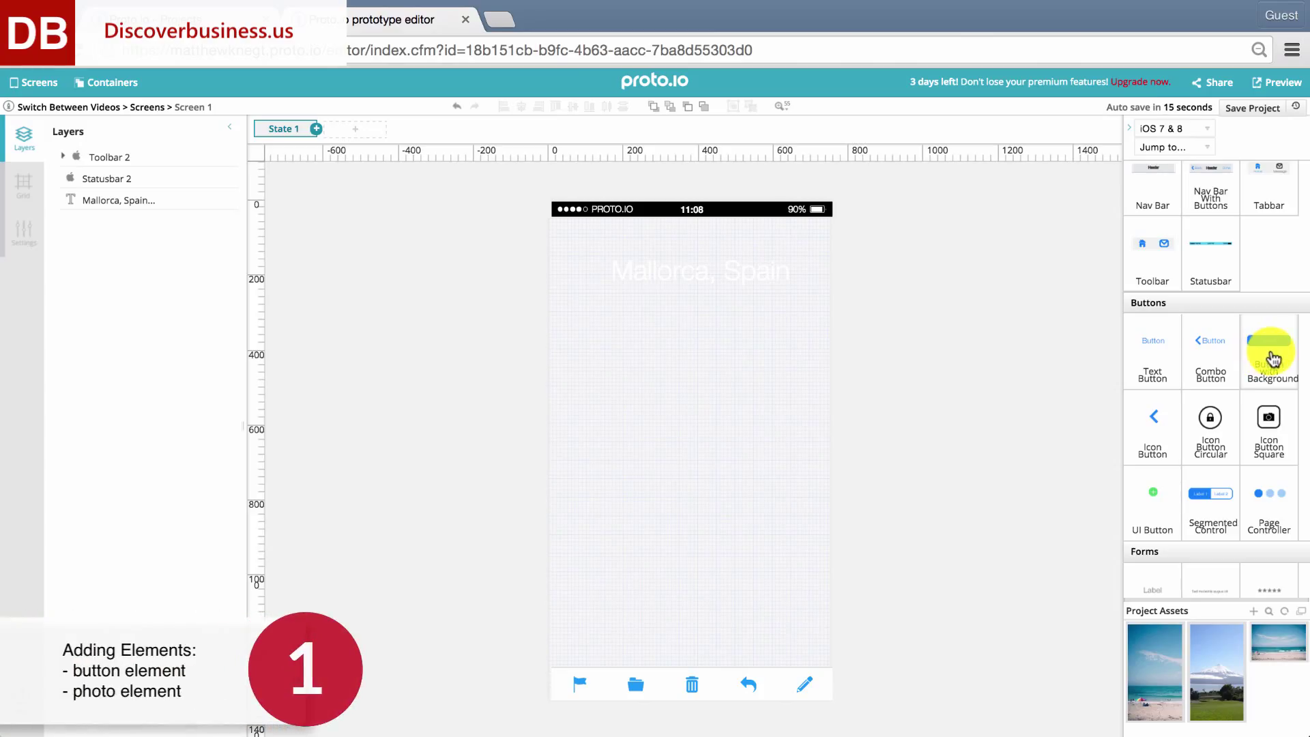
Step: Place a Button with Background and the mallorca.jpg photo on the screen
mouse_move(1274, 360)
left_mouse_down()
mouse_move(687, 600)
mouse_move(695, 611)
left_mouse_up()
left_click(1034, 542)
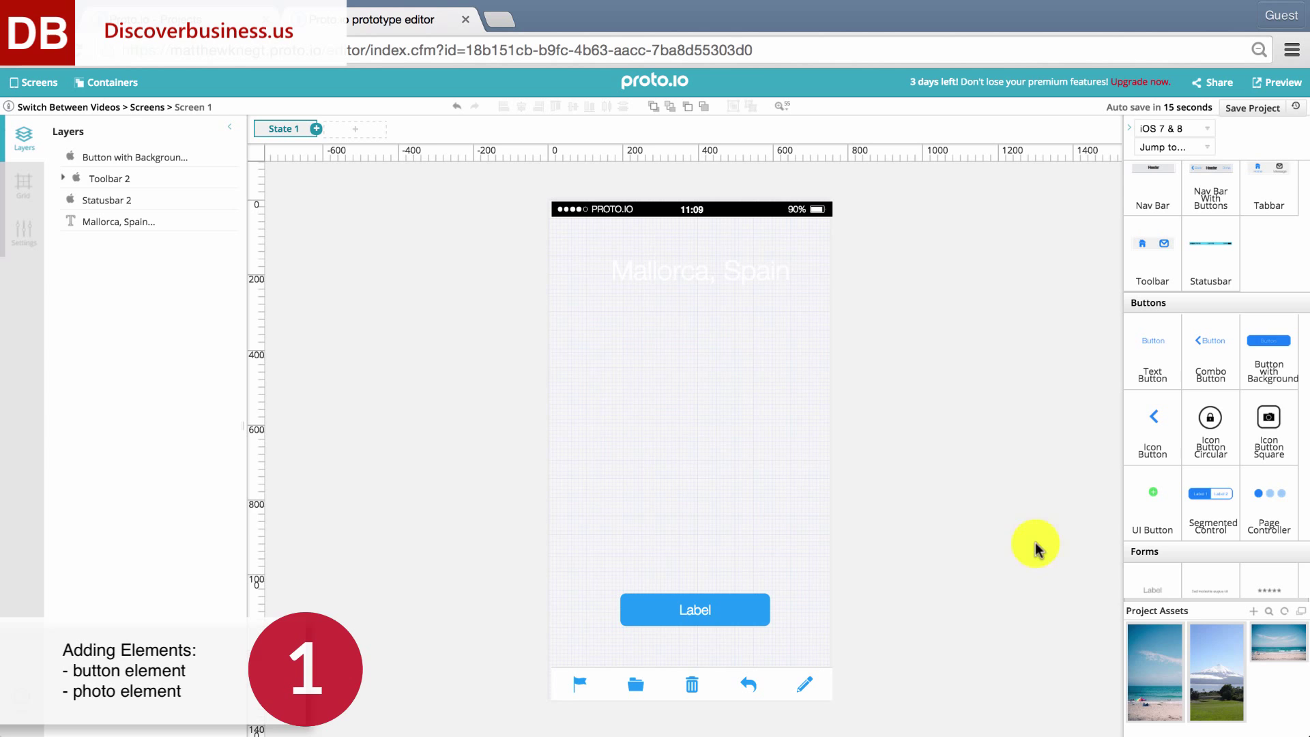
left_click_drag(1172, 654, 627, 327)
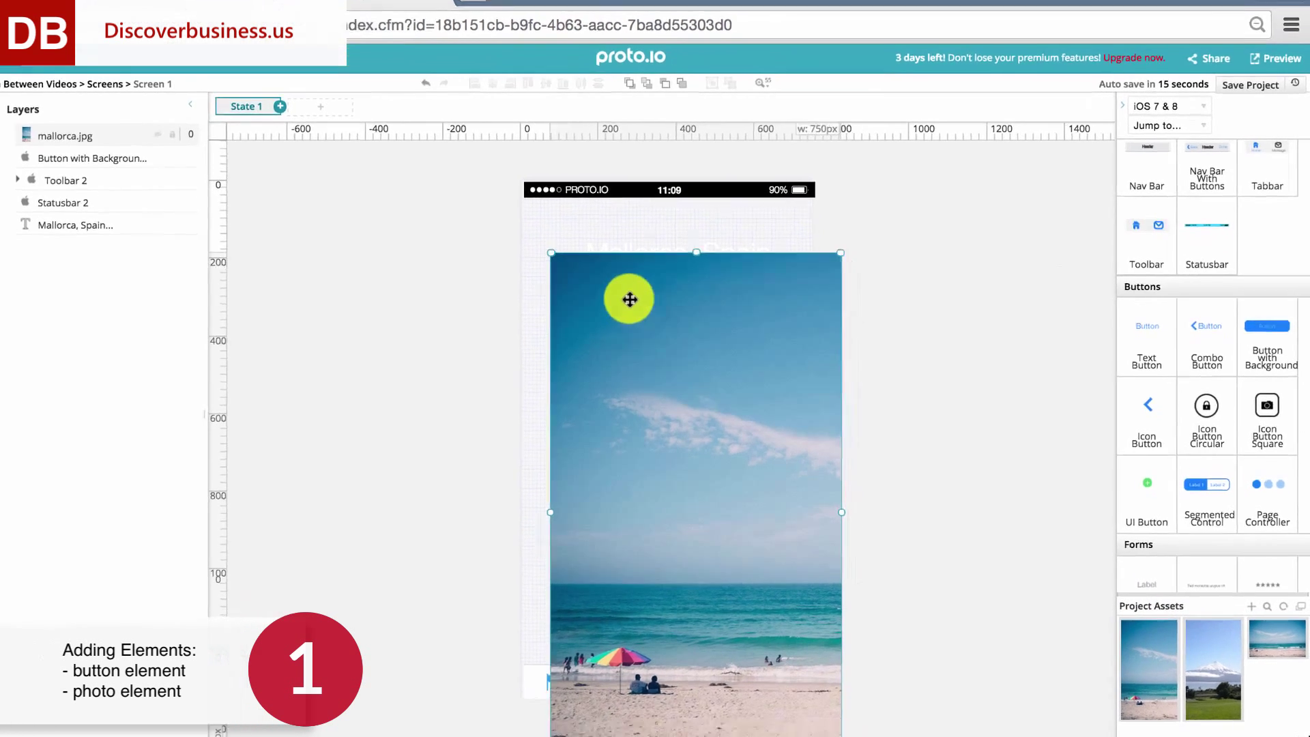
double_click(448, 134)
left_click(205, 308)
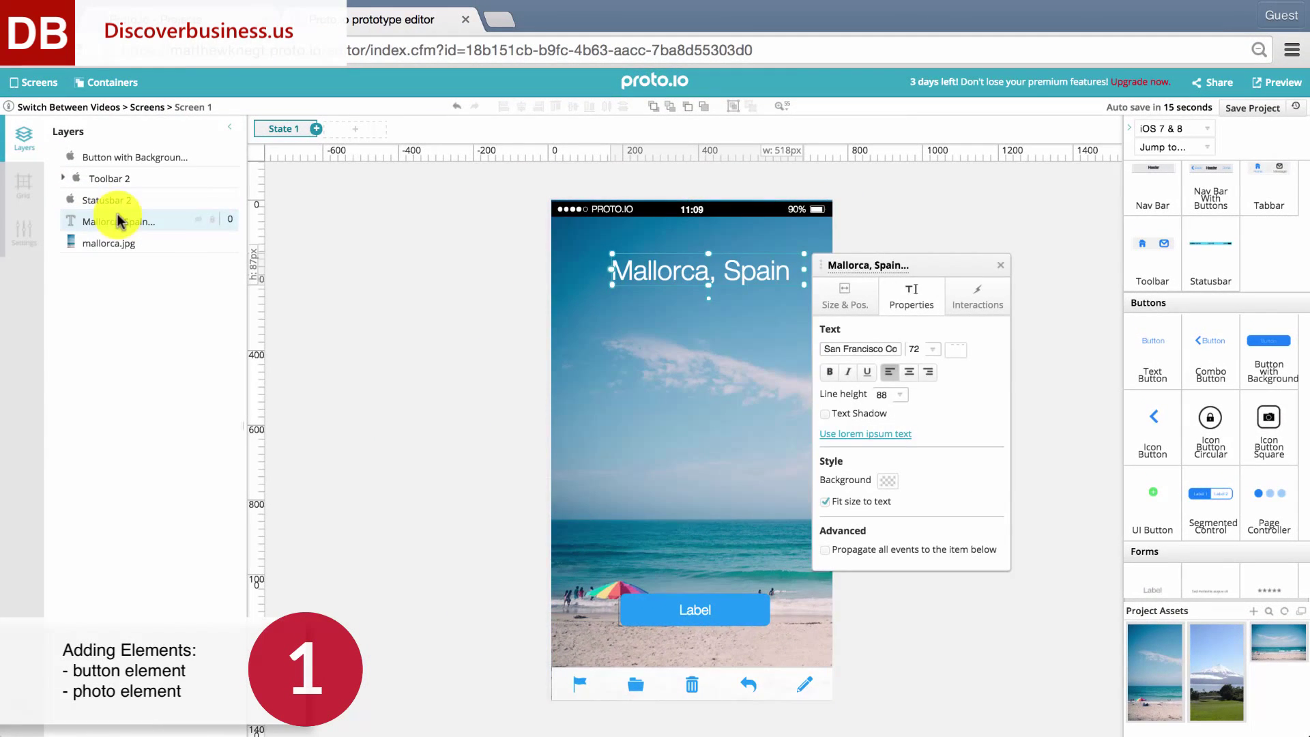
left_click(327, 292)
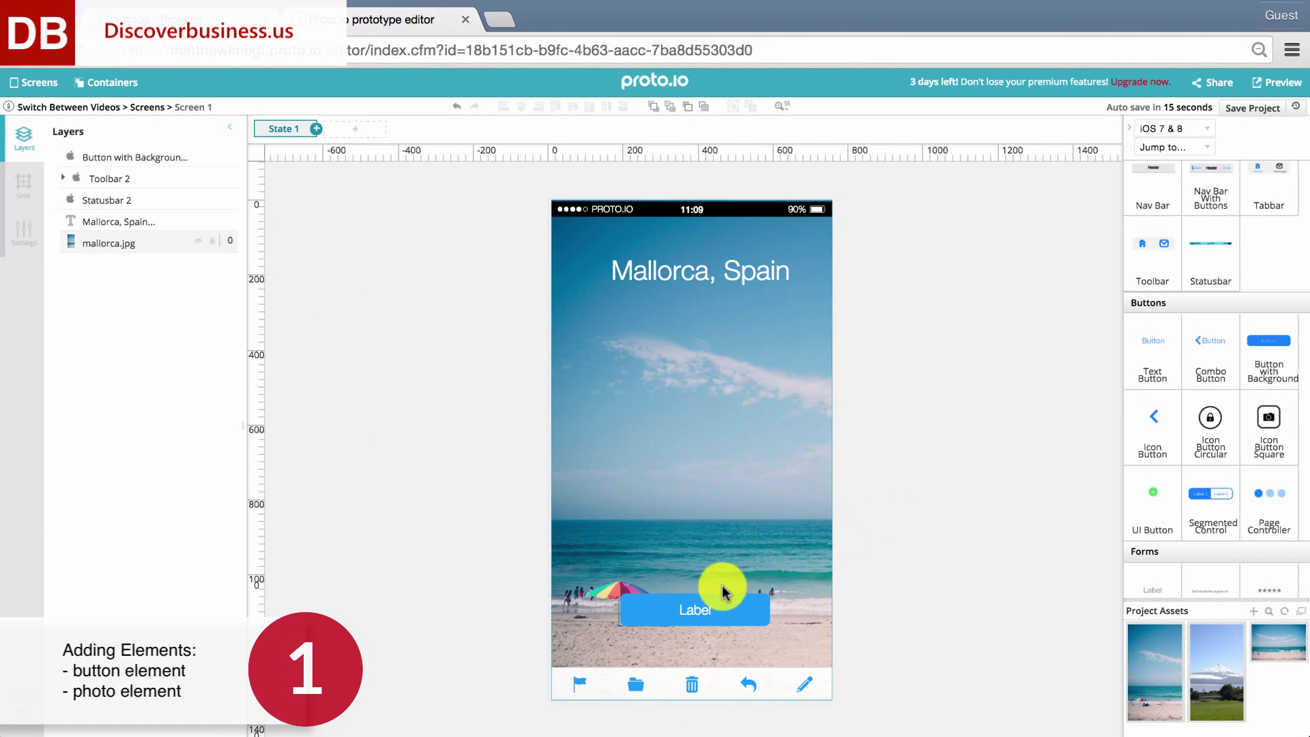
Step: Move the button near the bottom and label it 'Next Photo'
double_click(705, 610)
mouse_move(705, 610)
left_mouse_down()
mouse_move(705, 624)
mouse_move(734, 623)
left_mouse_up()
left_click(856, 478)
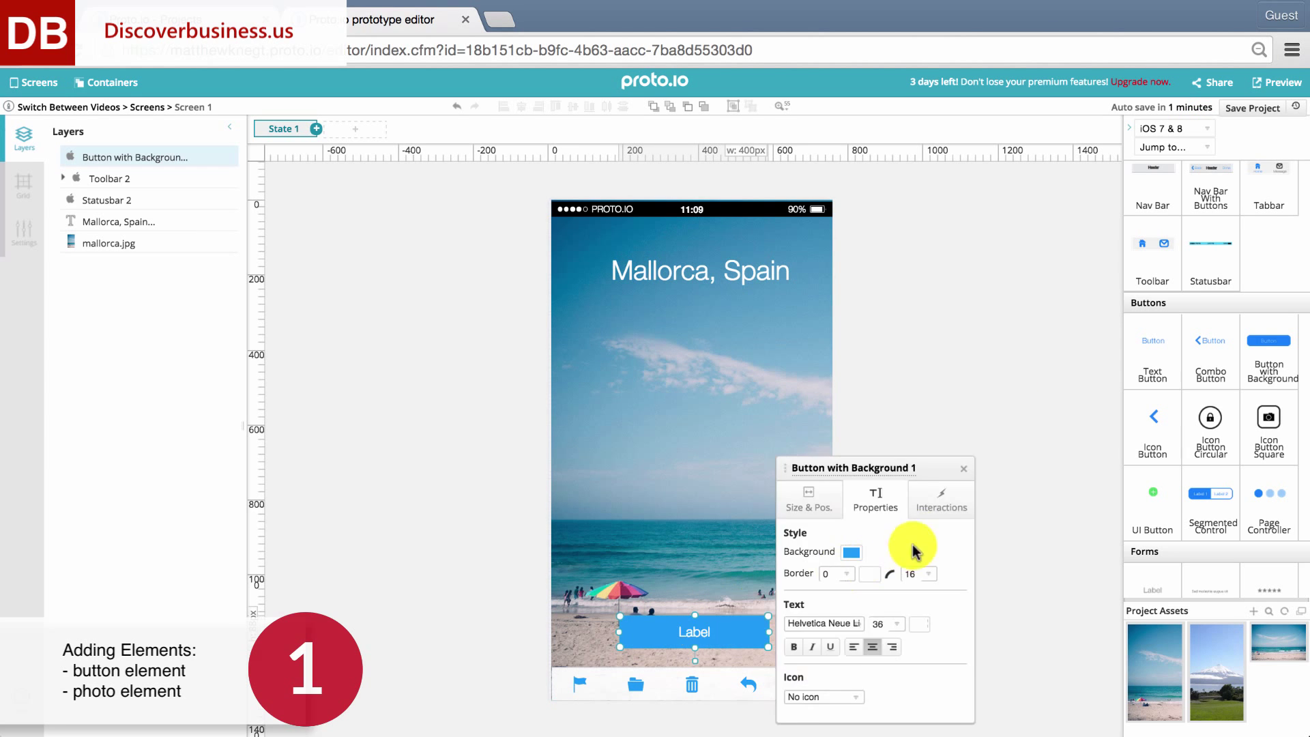
left_click(992, 476)
double_click(705, 627)
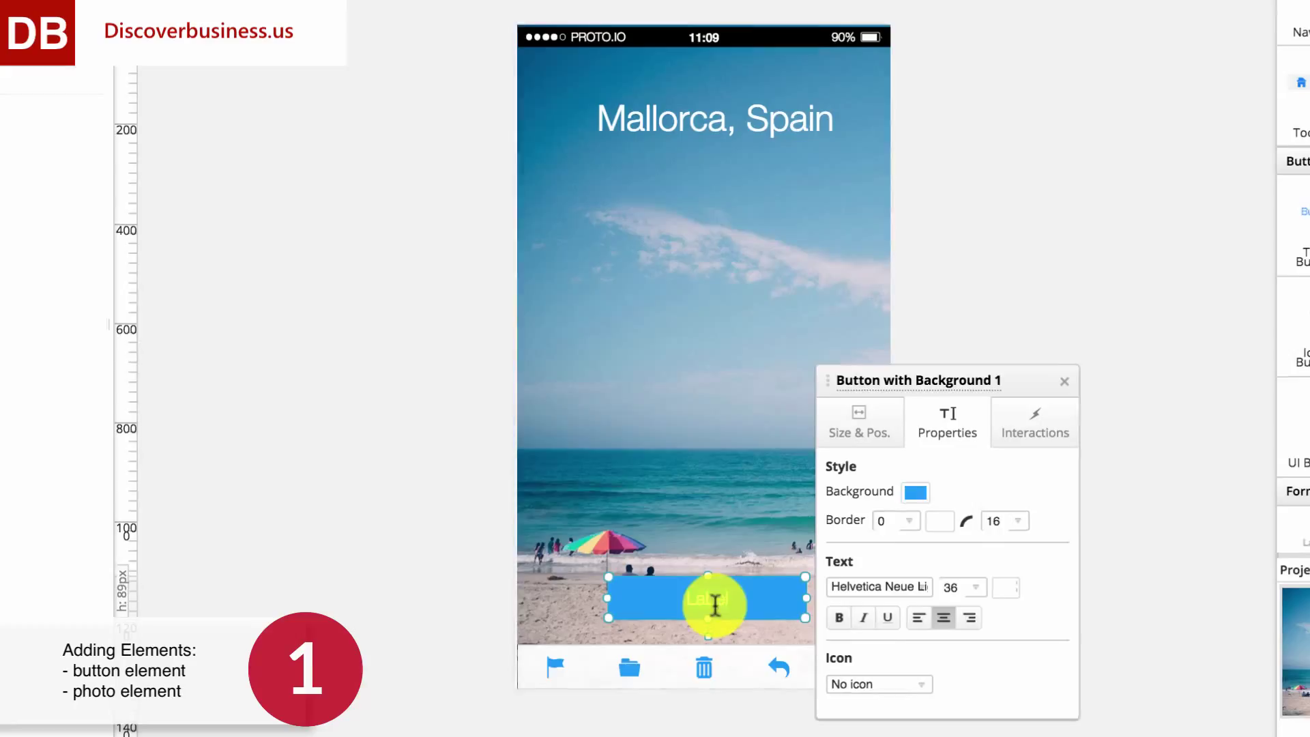
type("Next Pho")
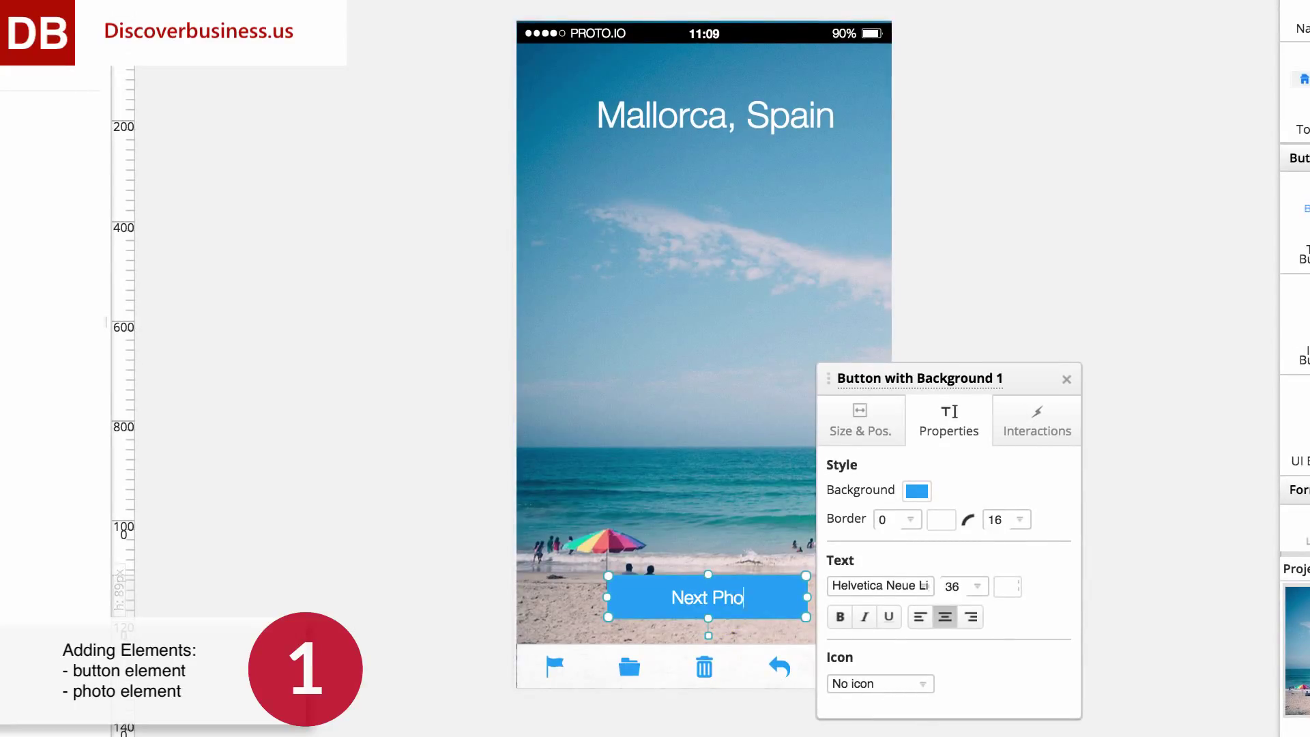
type("to")
left_click(1001, 256)
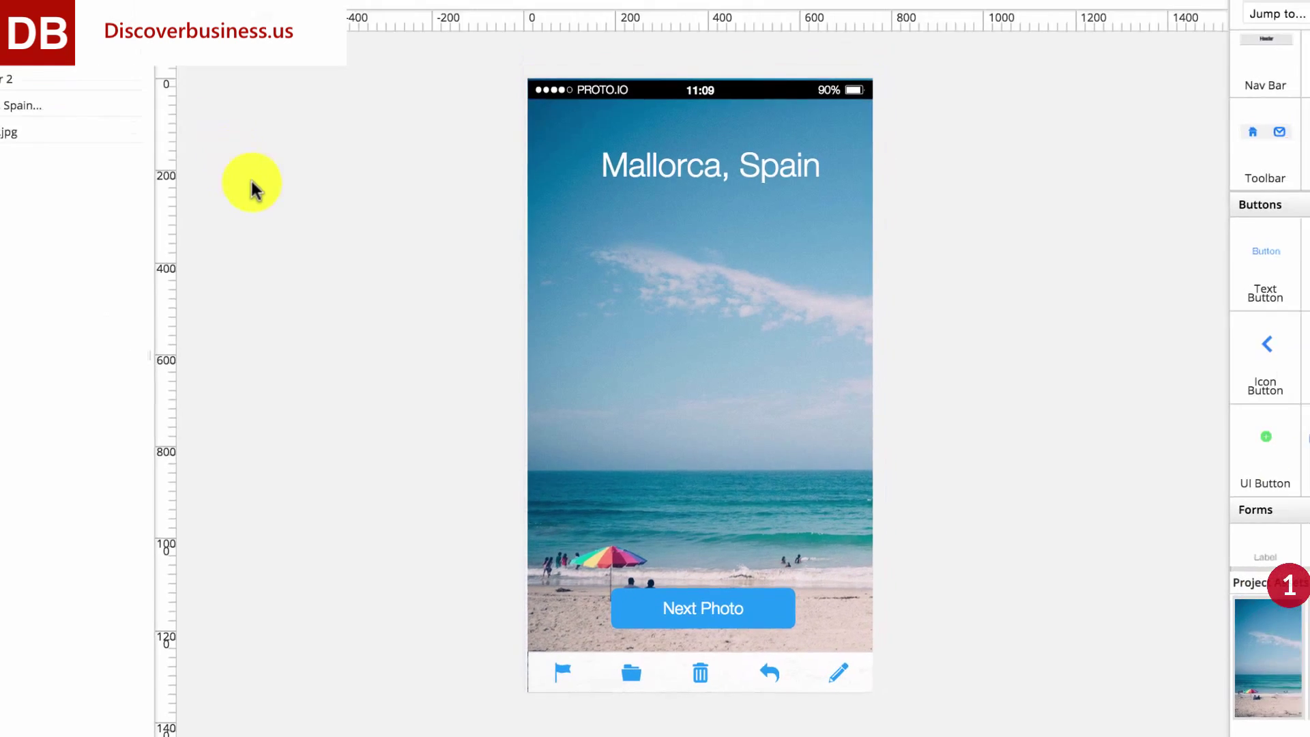
mouse_move(284, 129)
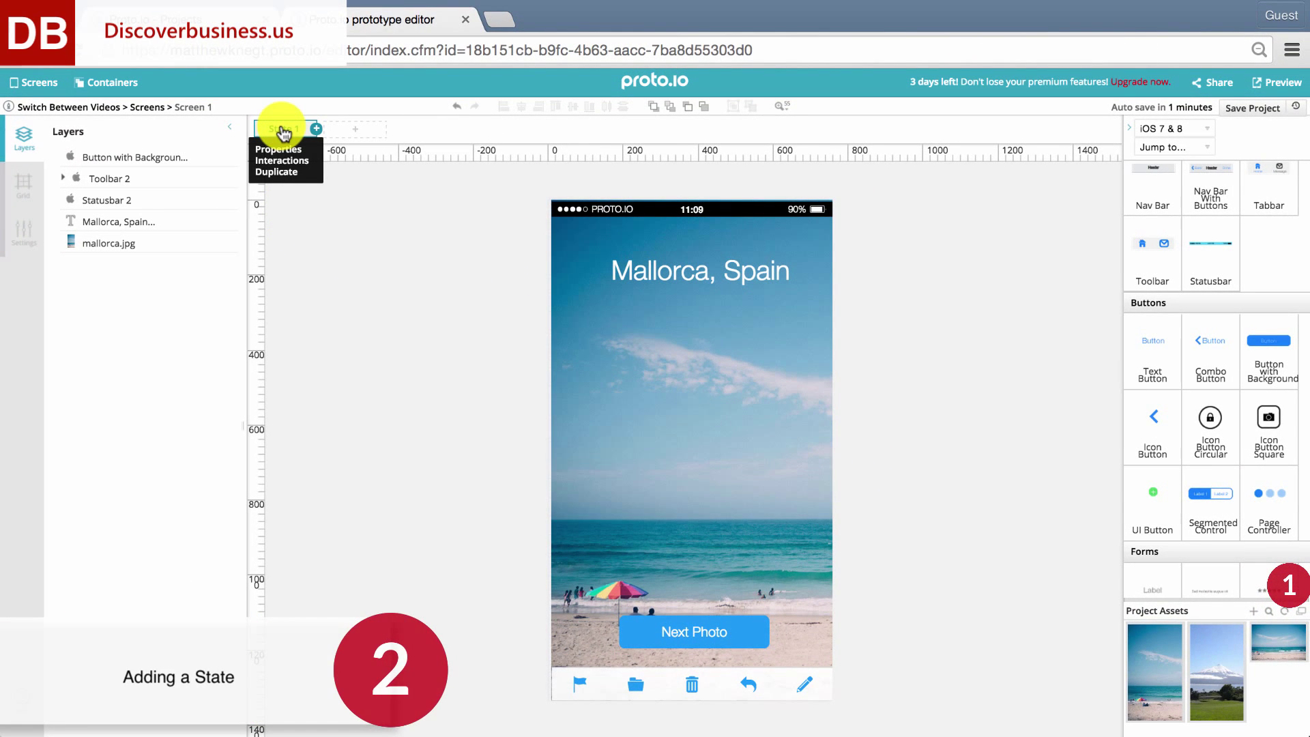
Step: Duplicate State 1 and replace State 2's photo with chile.jpg
left_click(286, 177)
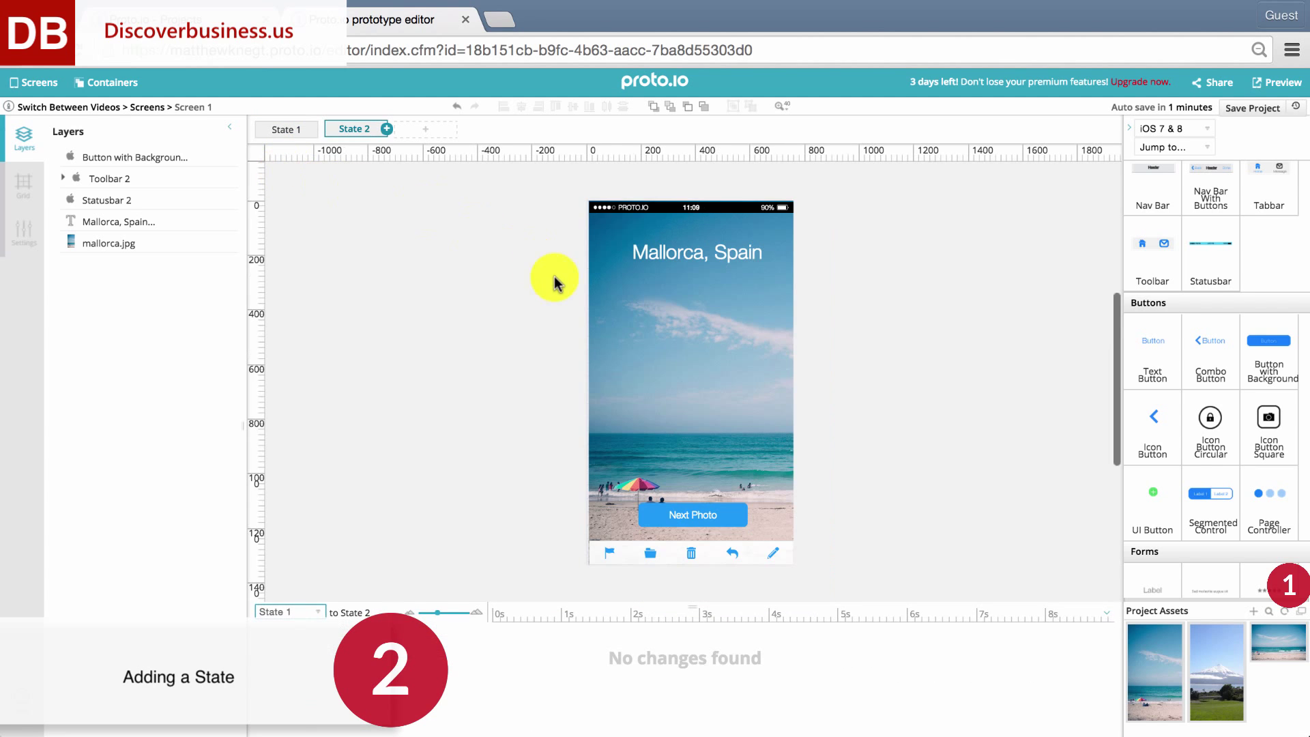
left_click(699, 316)
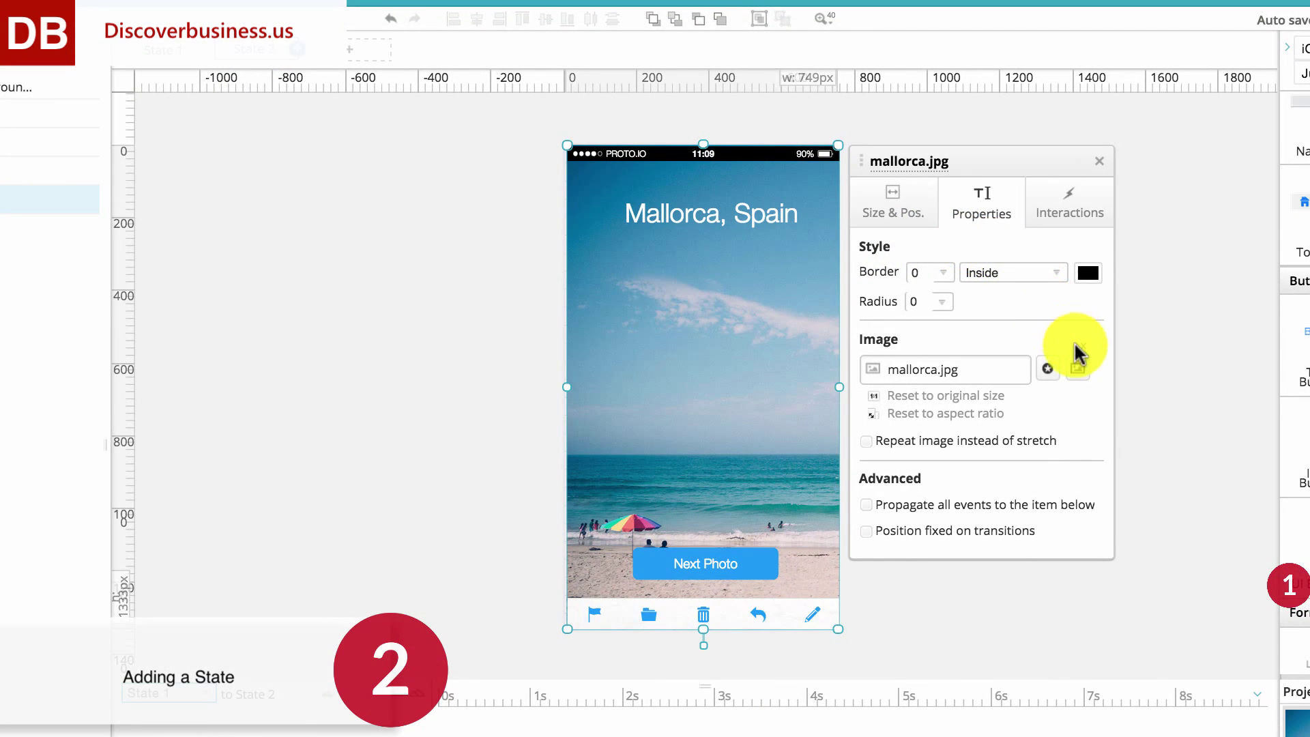
left_click(1077, 369)
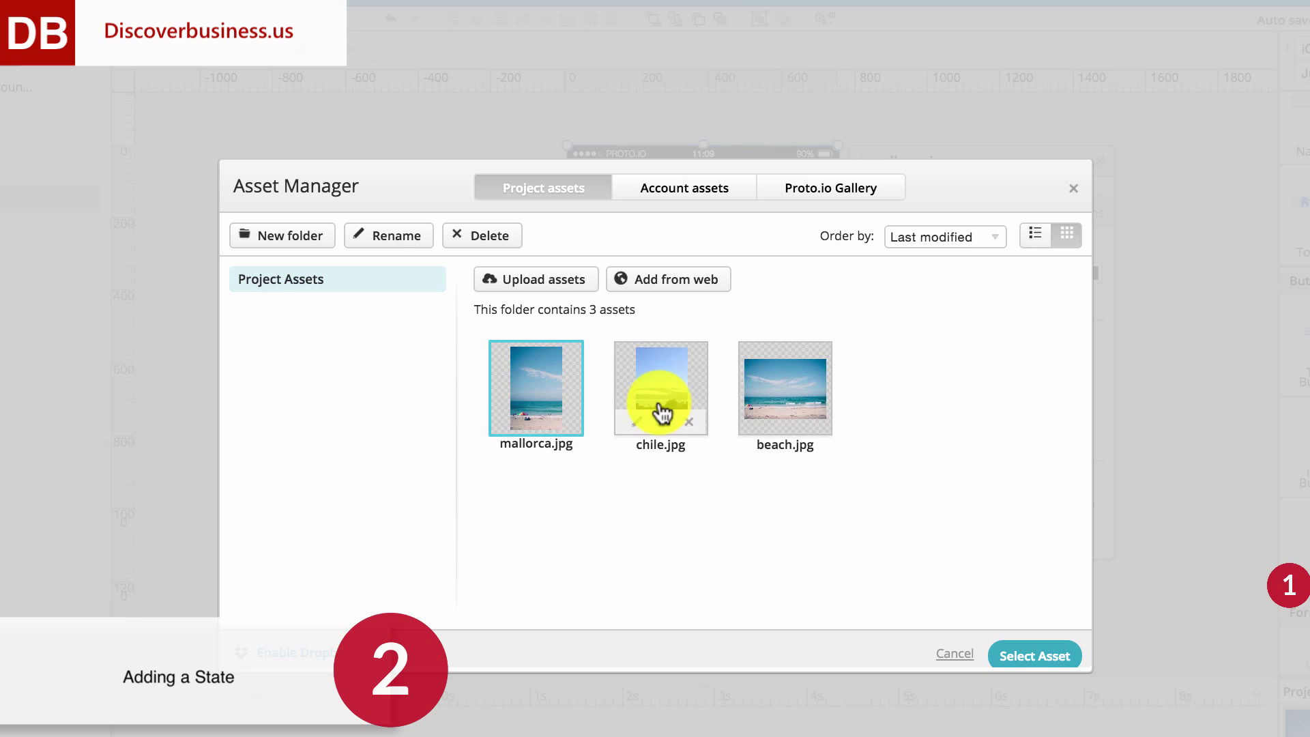
left_click(661, 394)
left_click(1017, 660)
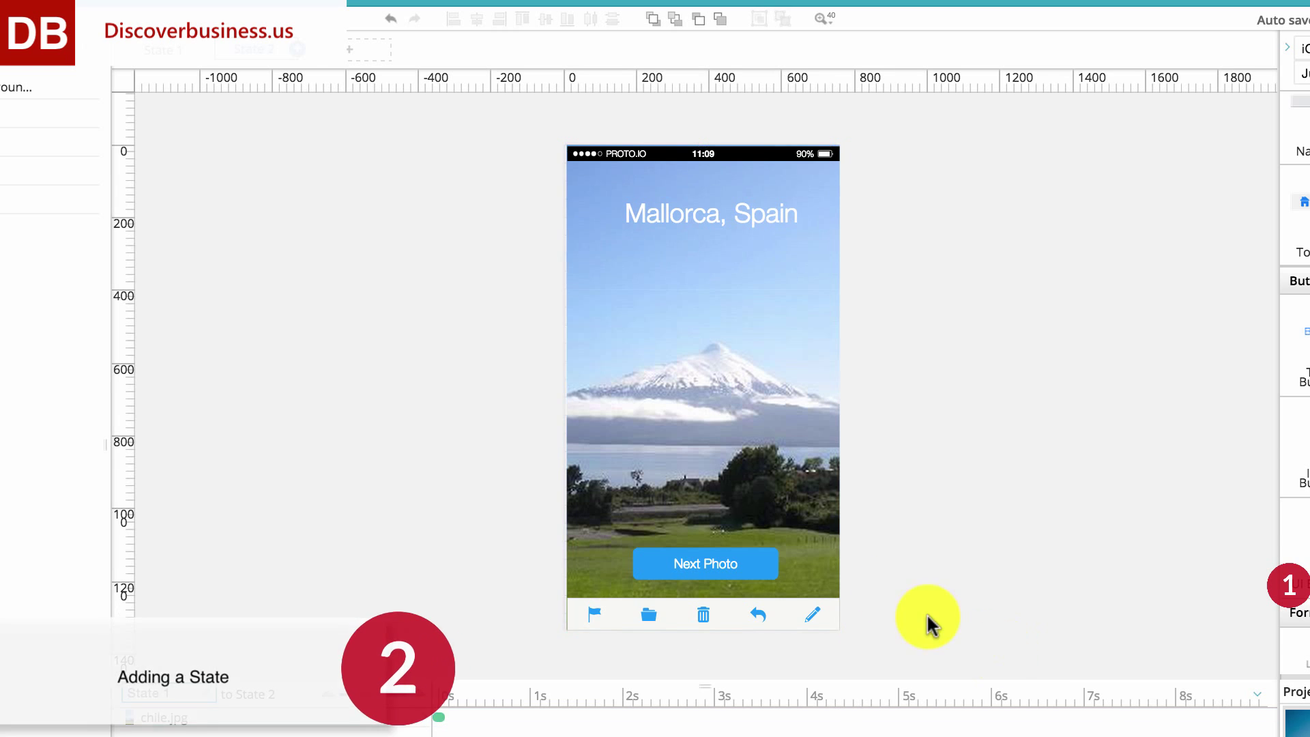
Step: Relabel State 2's button 'Previous Photo'
left_click(717, 561)
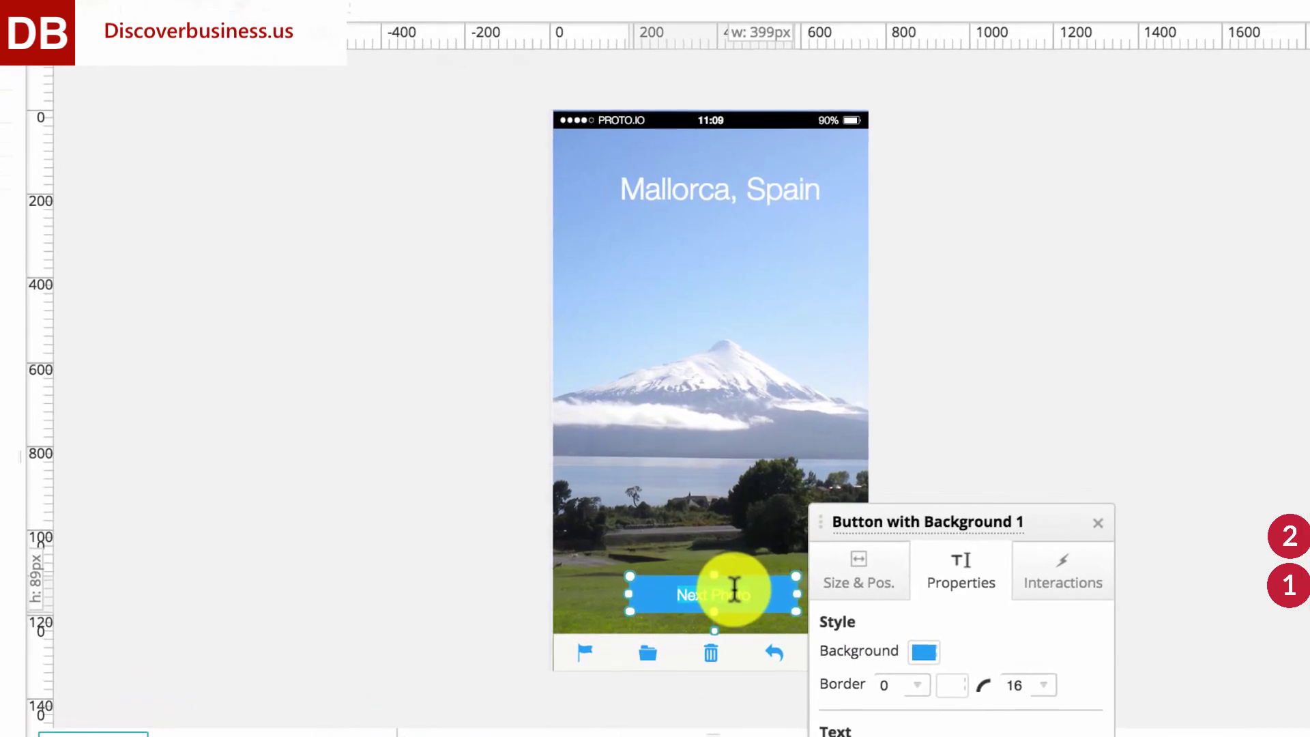
double_click(734, 592)
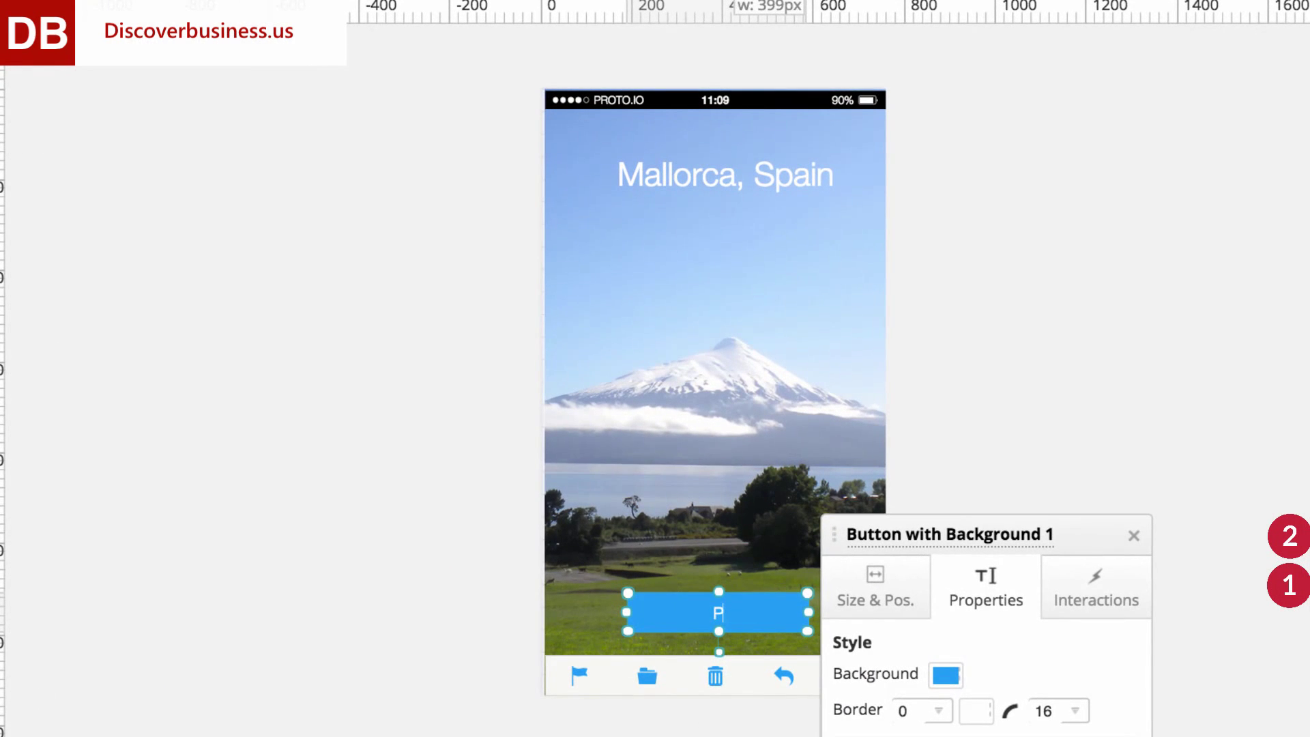
type("Previous Photo")
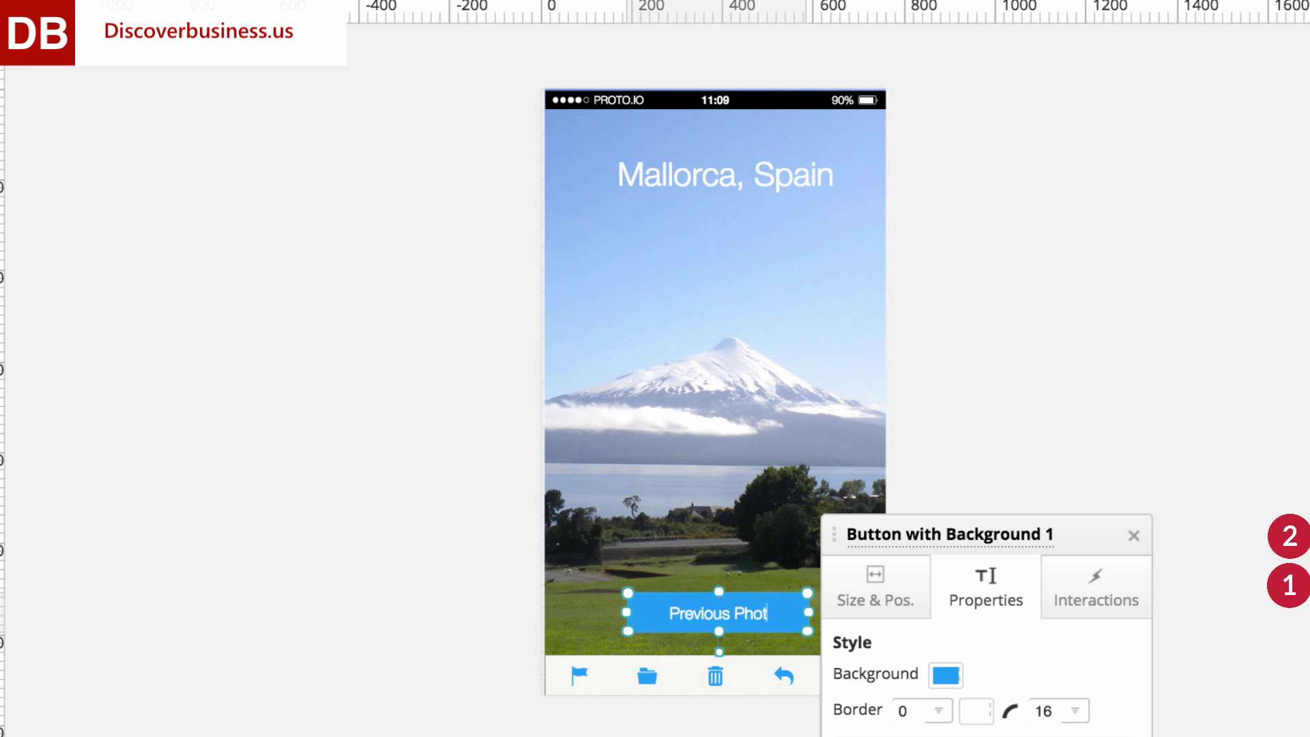
left_click(1085, 262)
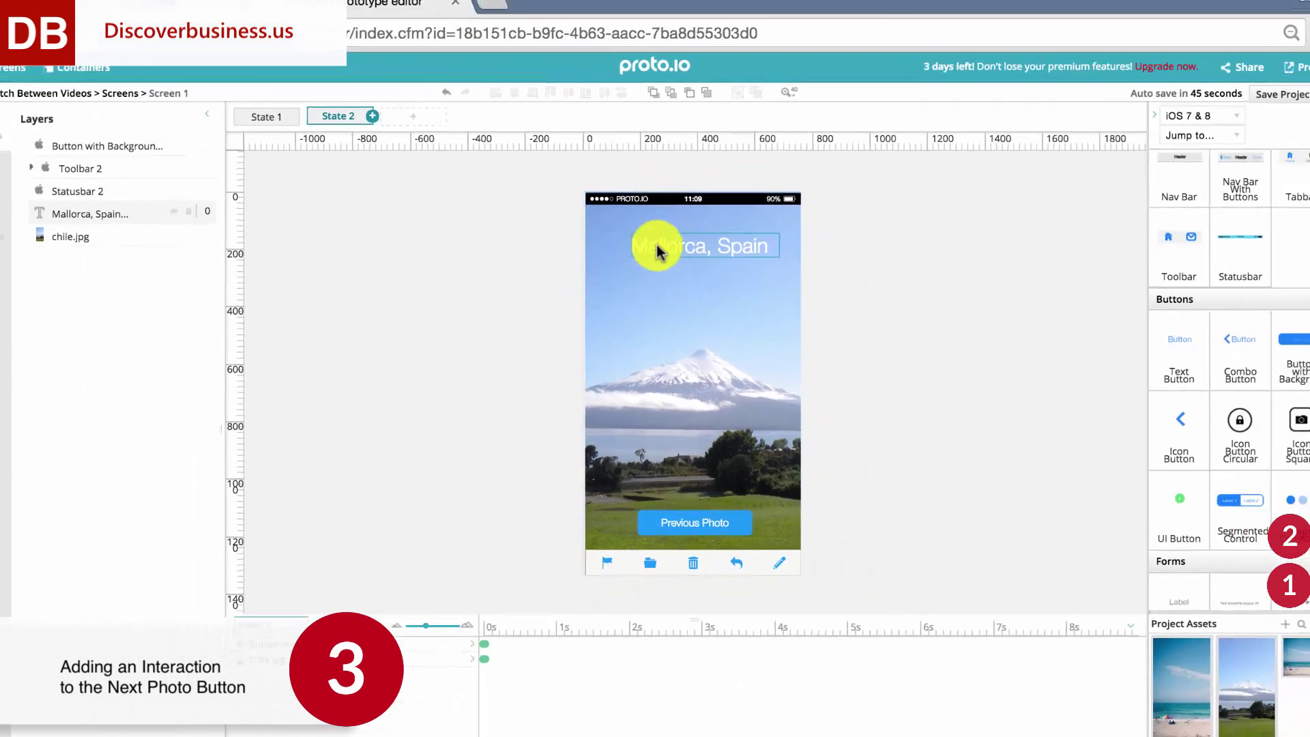
Step: Retitle State 2 'Chile' and centre it, then select State 1's Next Photo button
left_click(661, 246)
type("Chile")
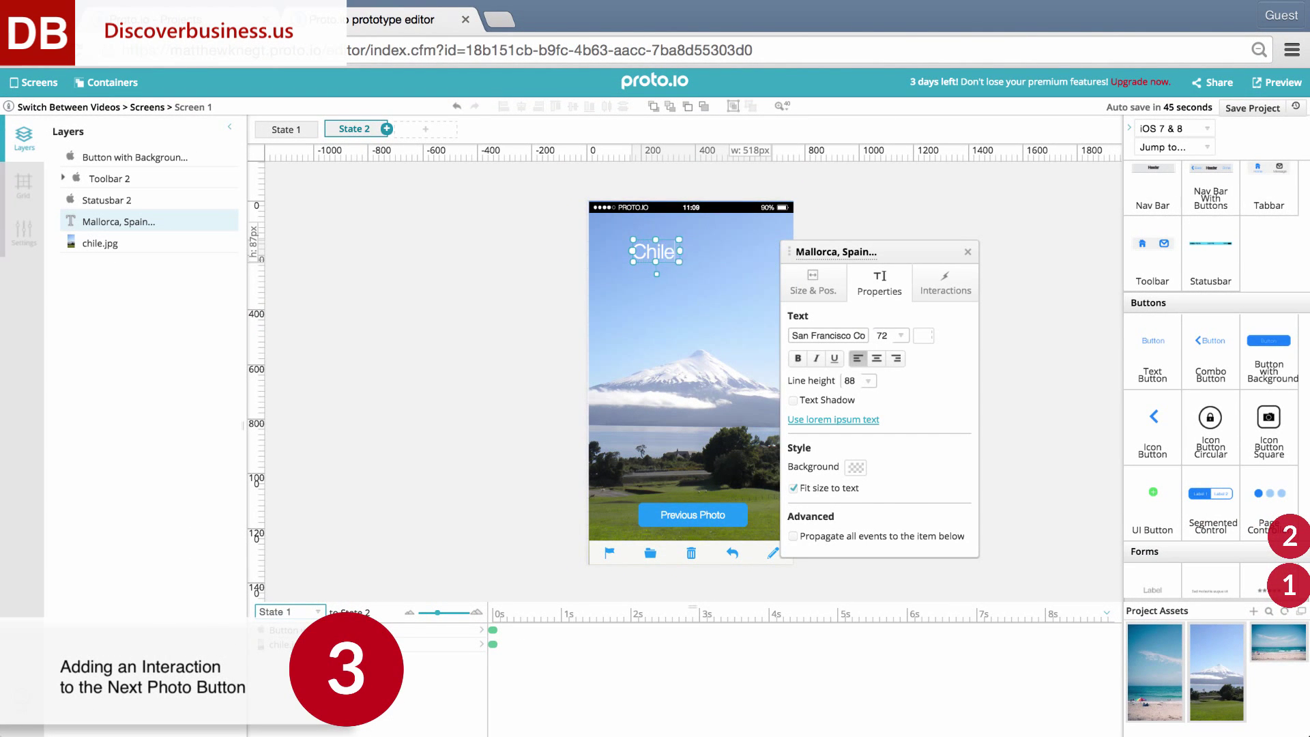
left_click(468, 298)
left_click_drag(655, 251, 694, 251)
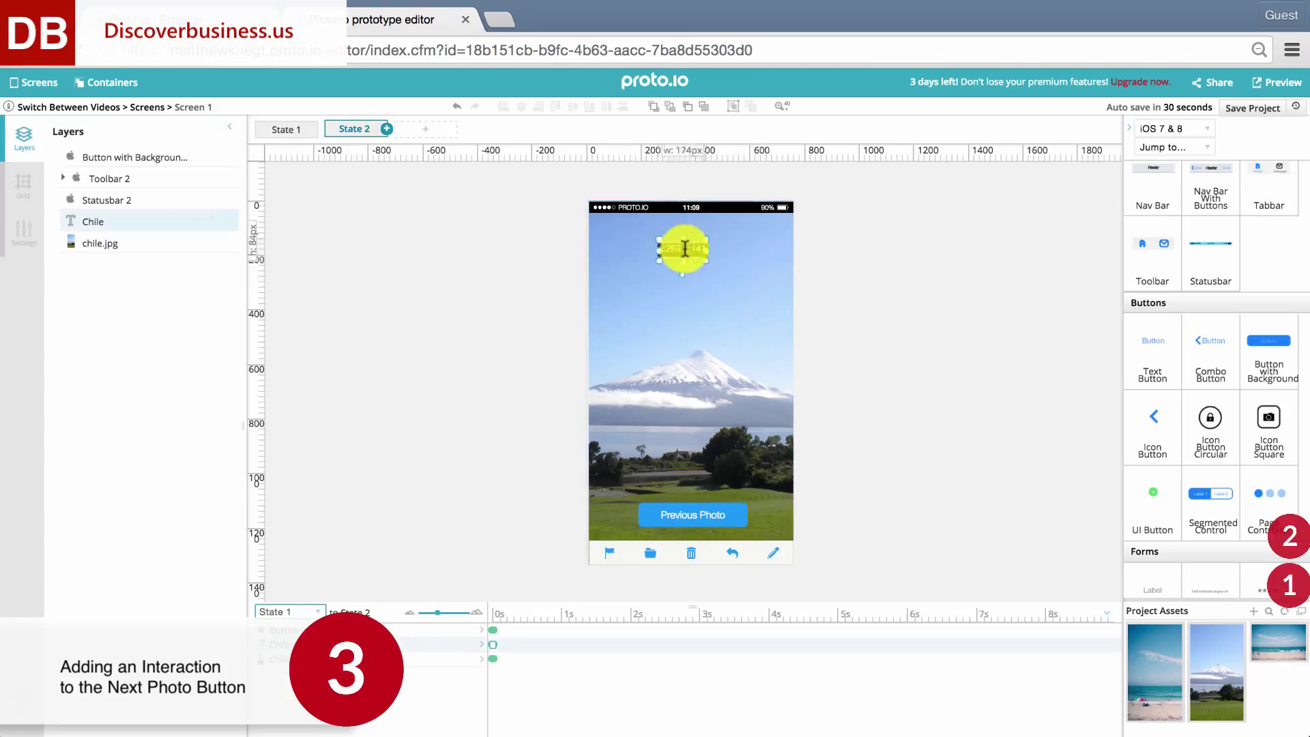
left_click(504, 290)
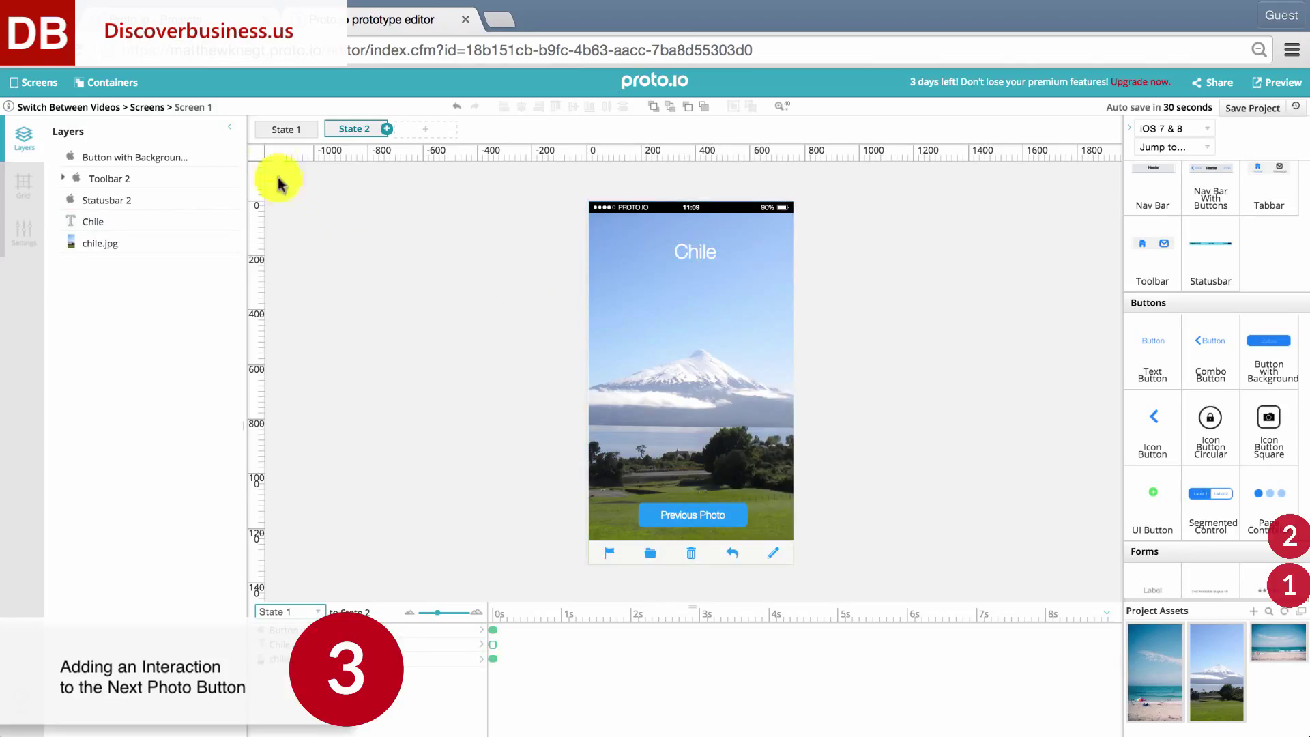
left_click(279, 129)
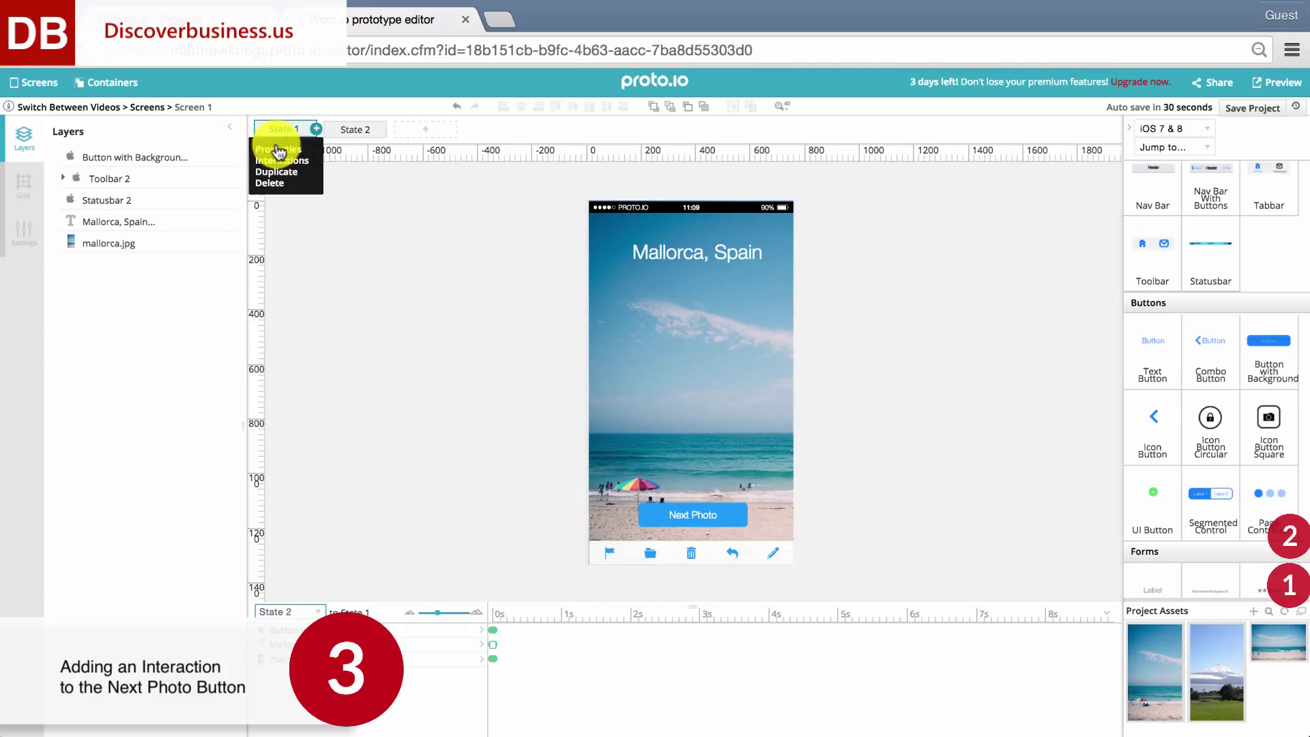
left_click(671, 514)
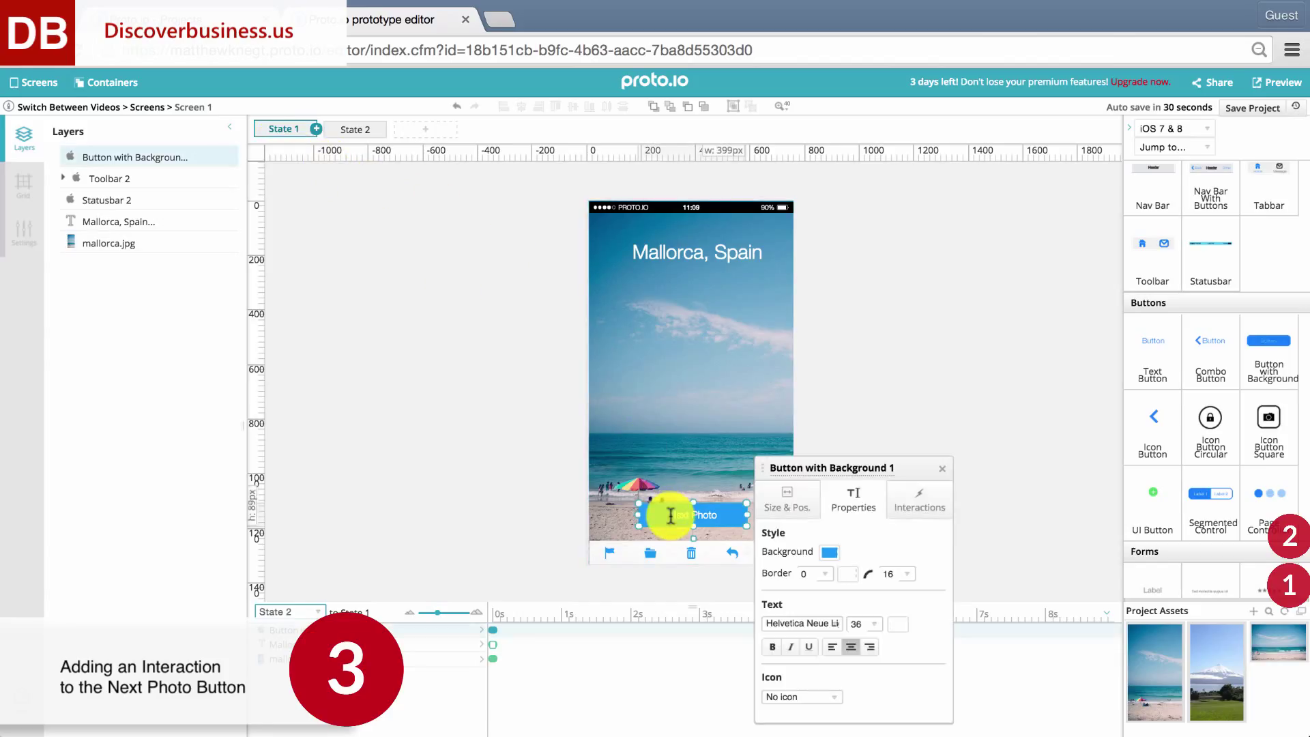
Step: Add a Tap-triggered interaction to Next Photo with the Change Screen State action
left_click(914, 499)
left_click(851, 537)
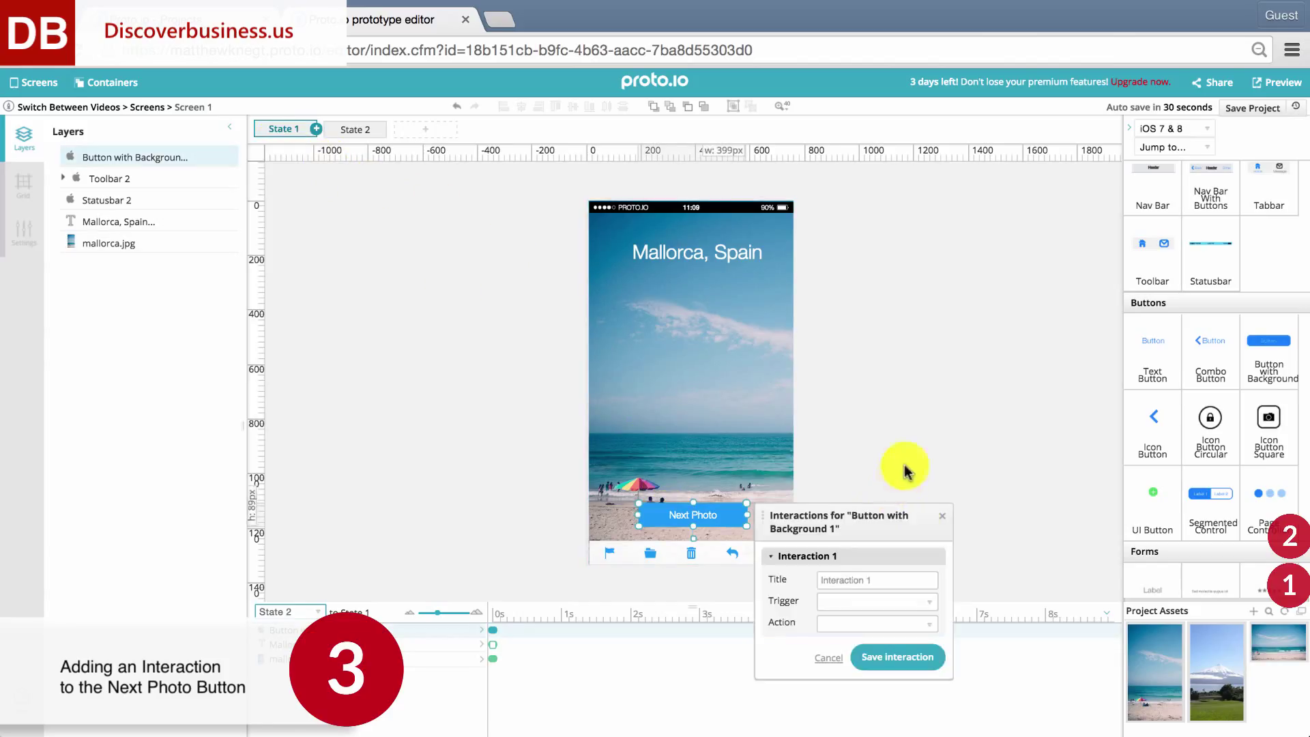
left_click_drag(901, 450, 424, 155)
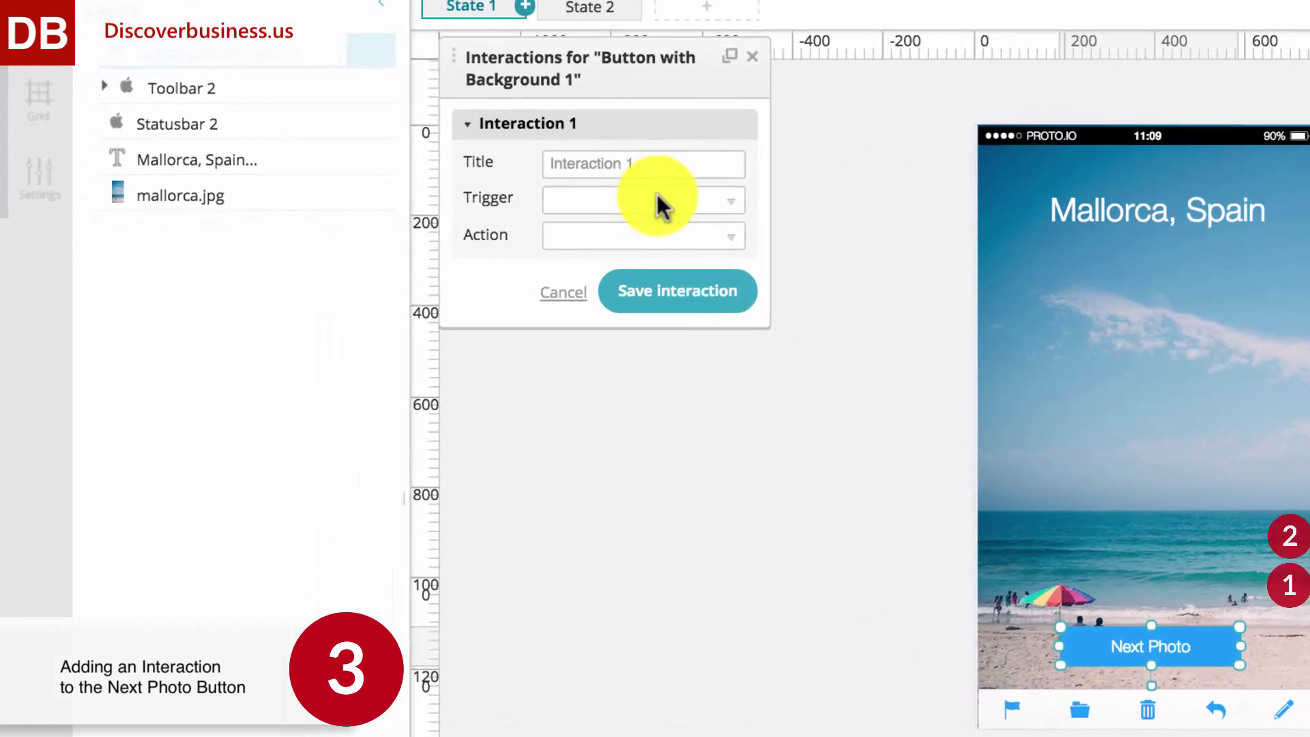
left_click(657, 197)
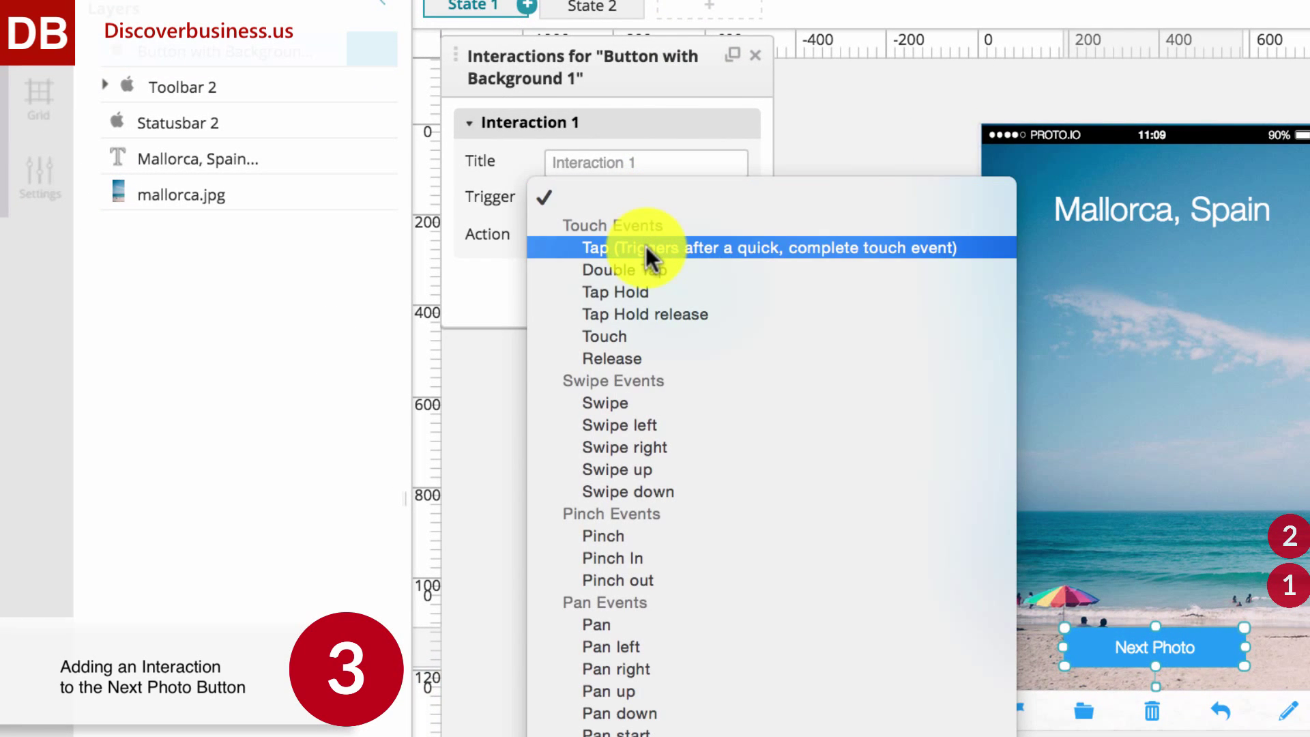
left_click(646, 247)
left_click(642, 234)
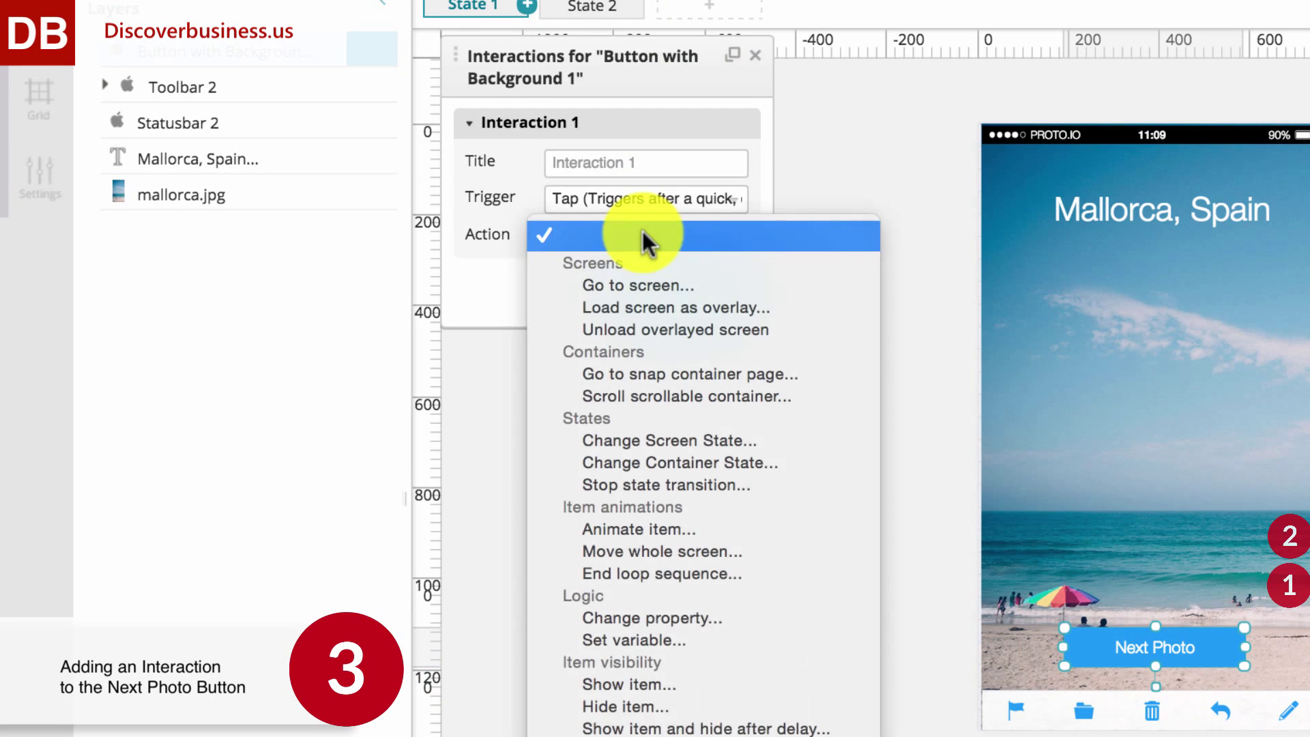
left_click(644, 439)
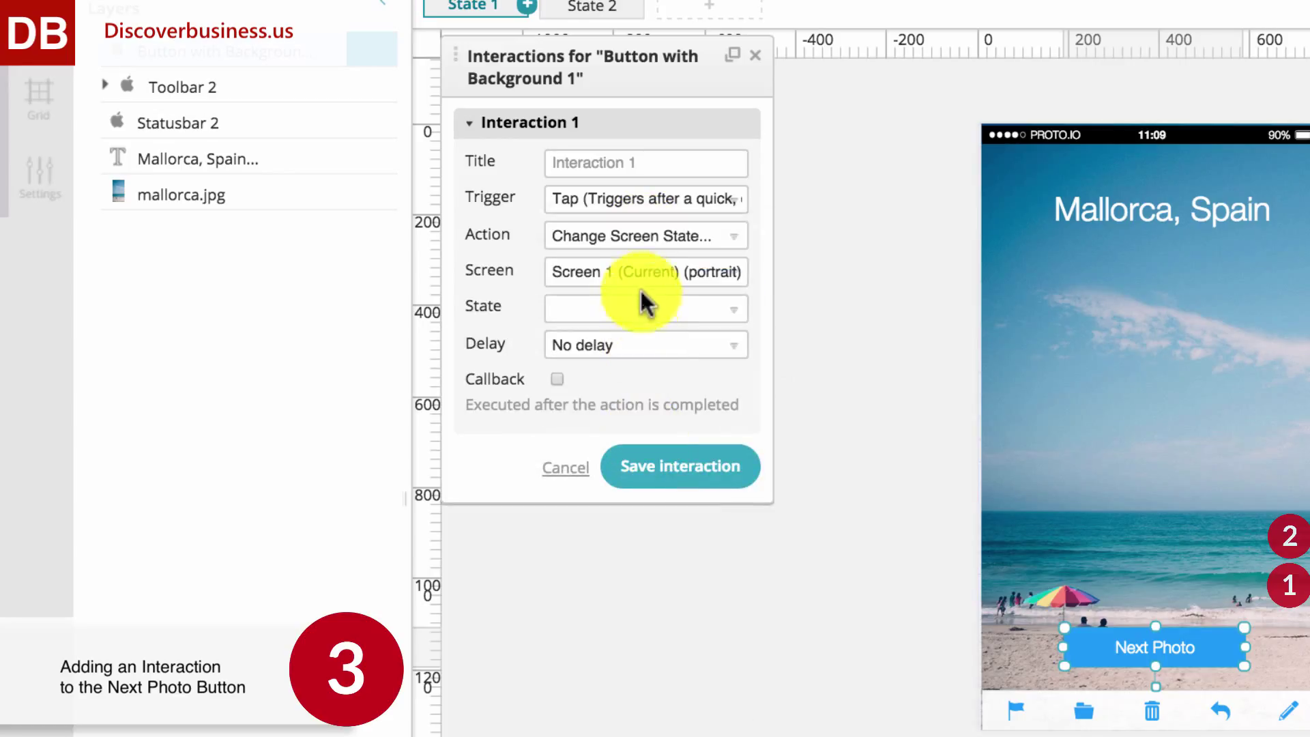
Step: Target the current screen's Next State, save the interaction, and copy it
left_click(640, 270)
left_click(641, 271)
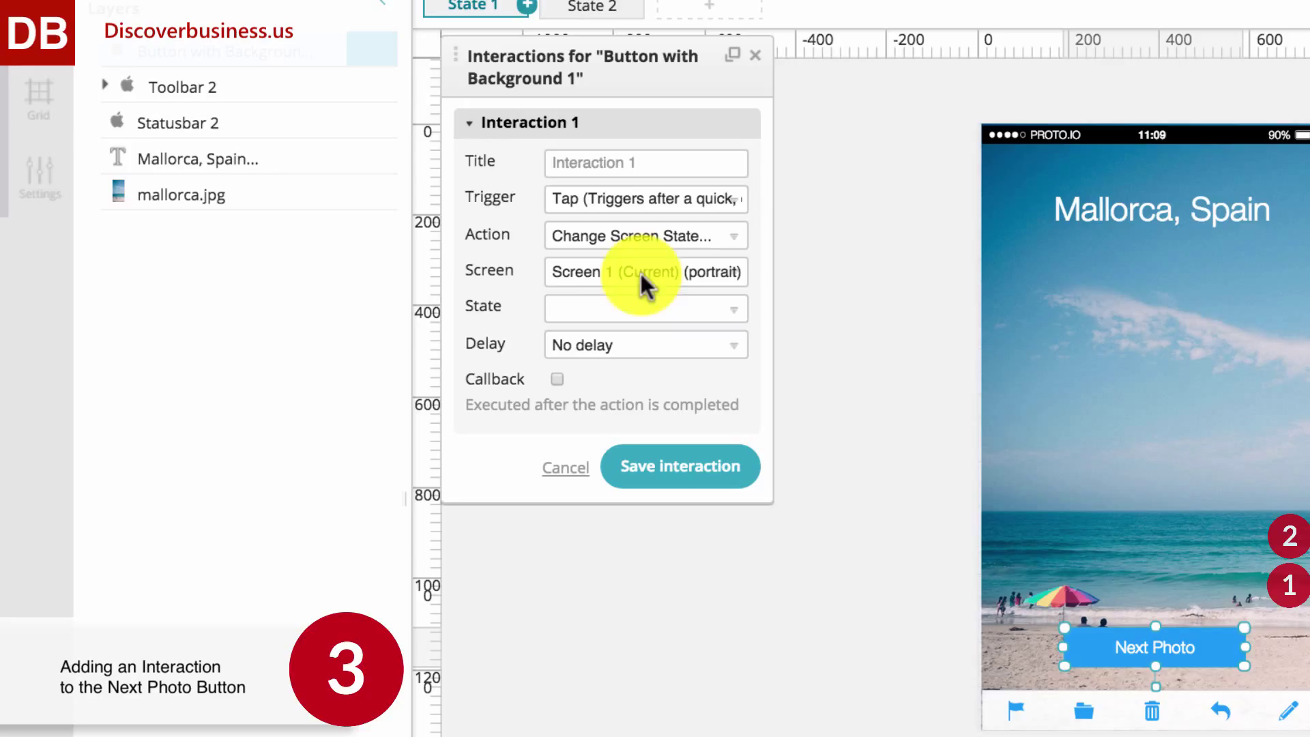
left_click(626, 313)
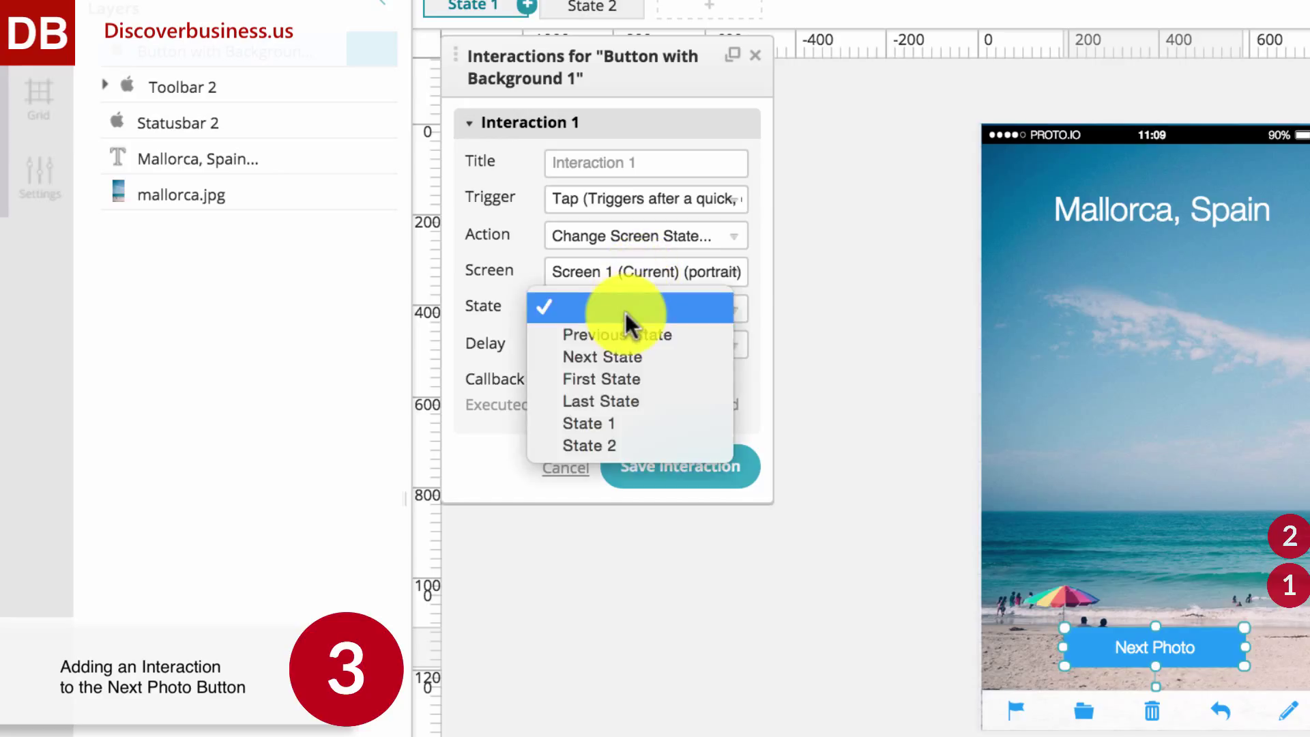
left_click(621, 352)
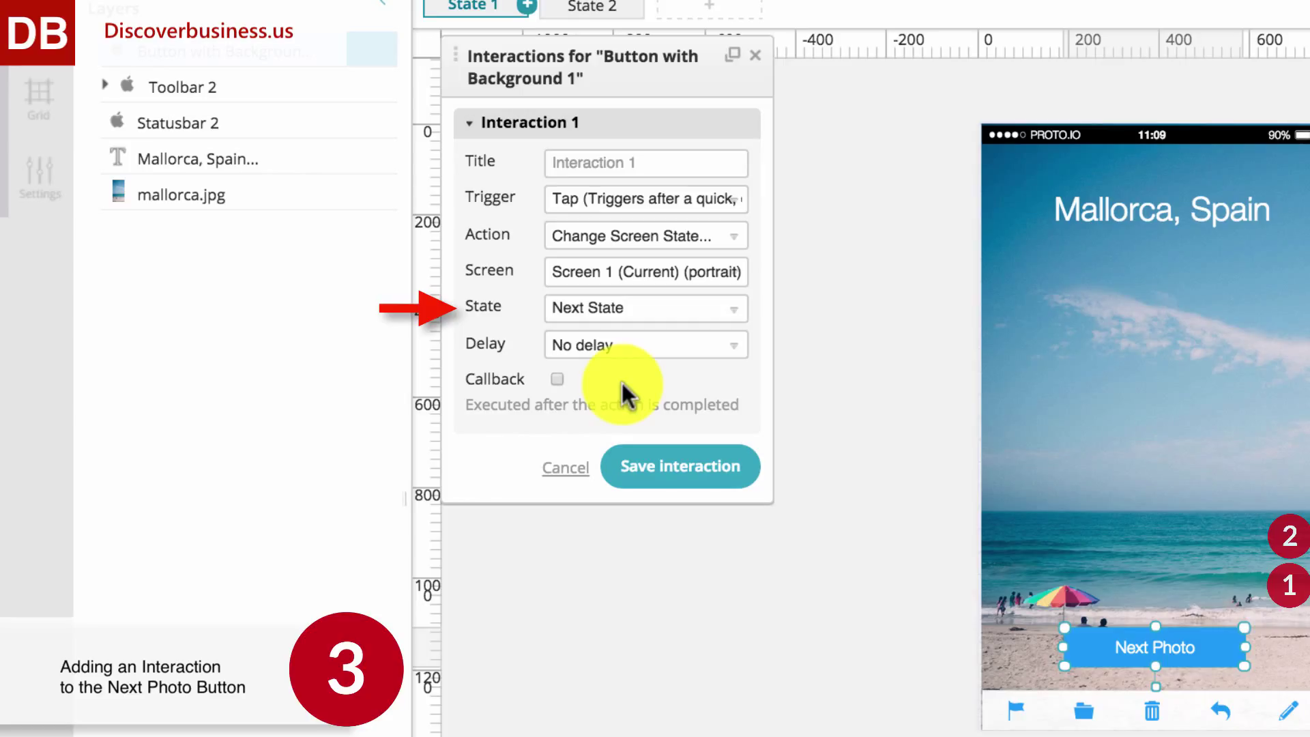
left_click(698, 468)
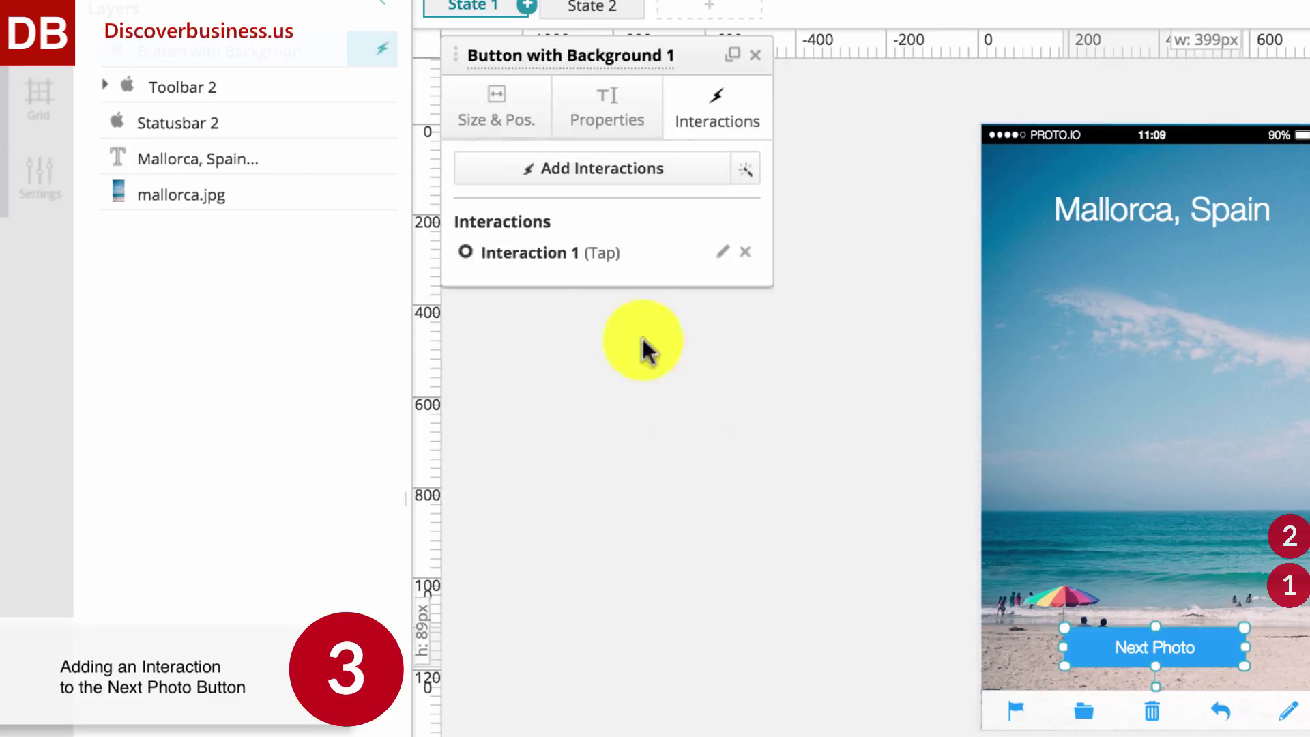
right_click(652, 258)
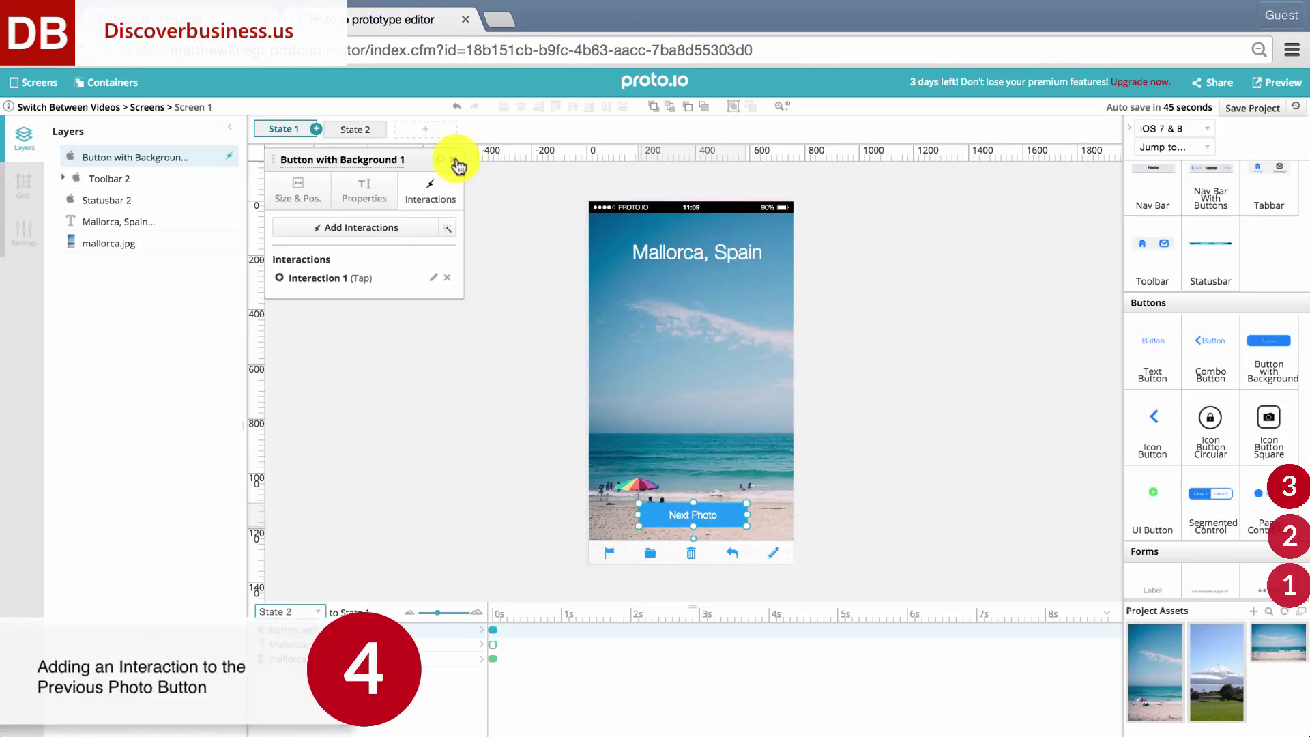
Step: Paste the copied tap interaction onto State 2's Previous Photo button
left_click(459, 164)
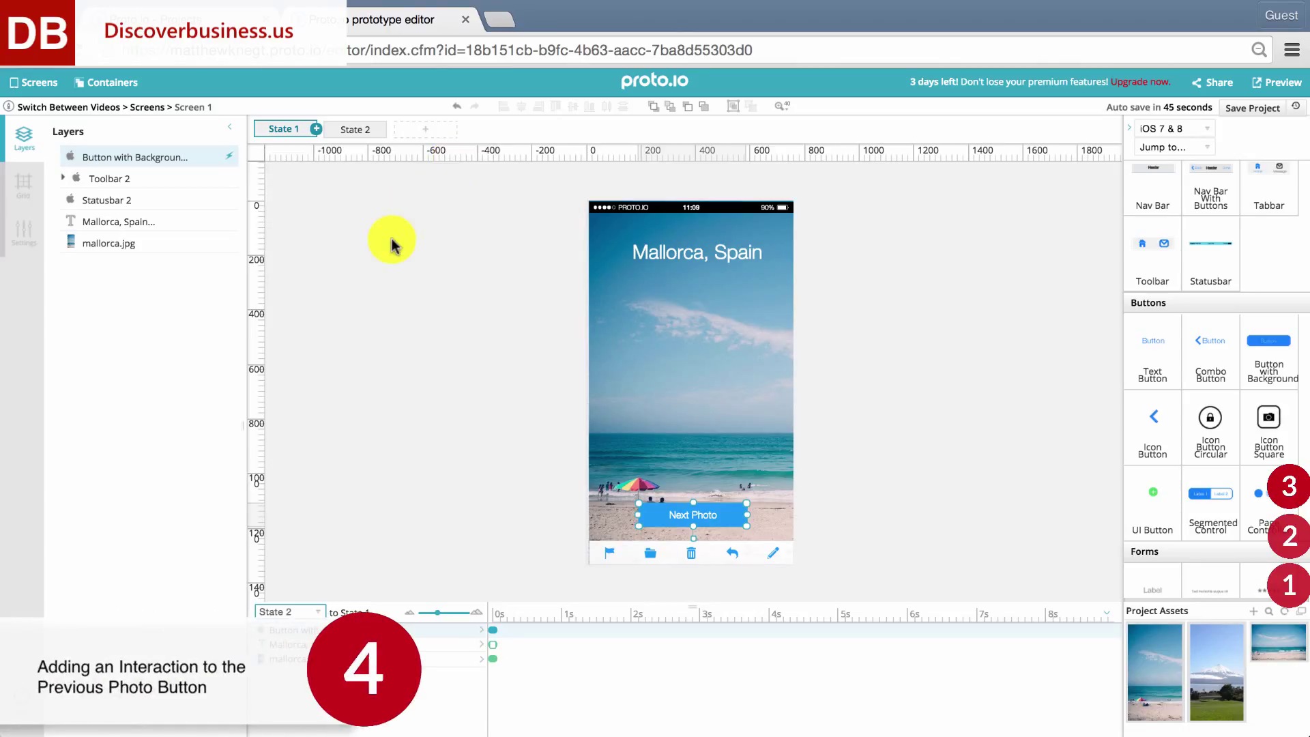
left_click(354, 130)
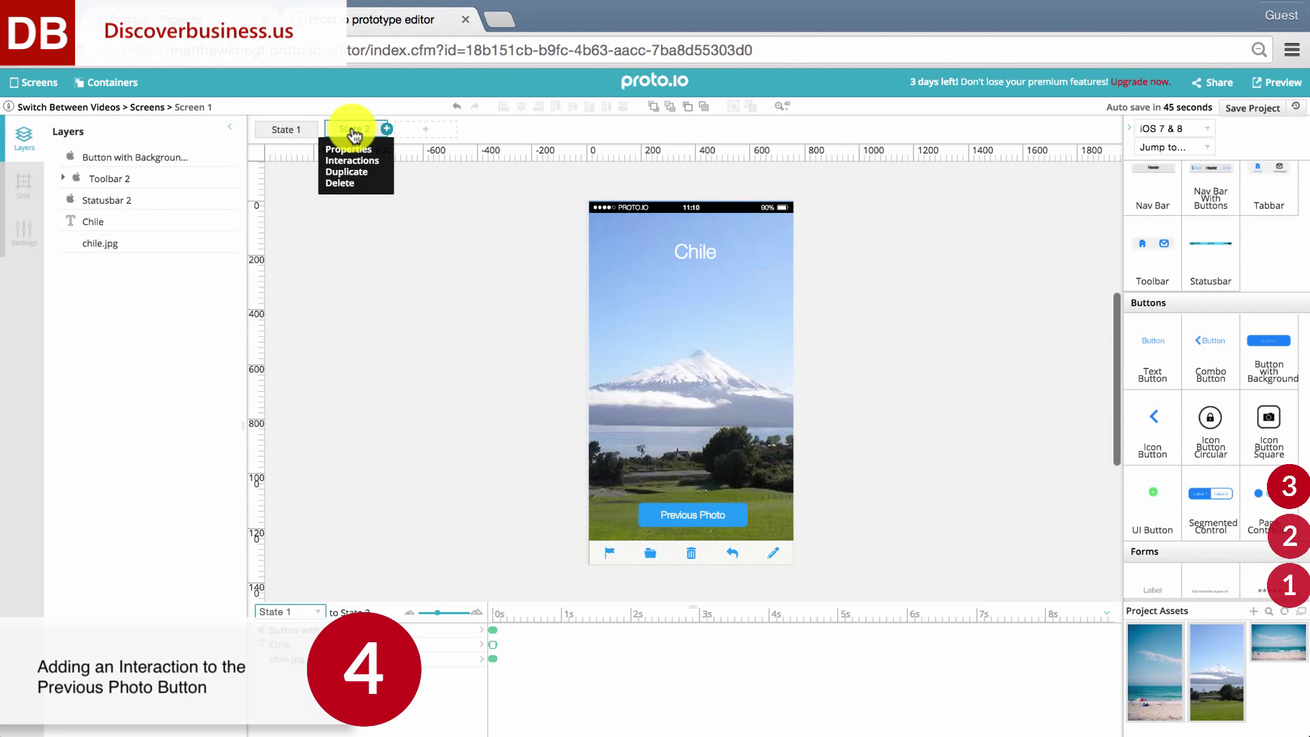
left_click(728, 517)
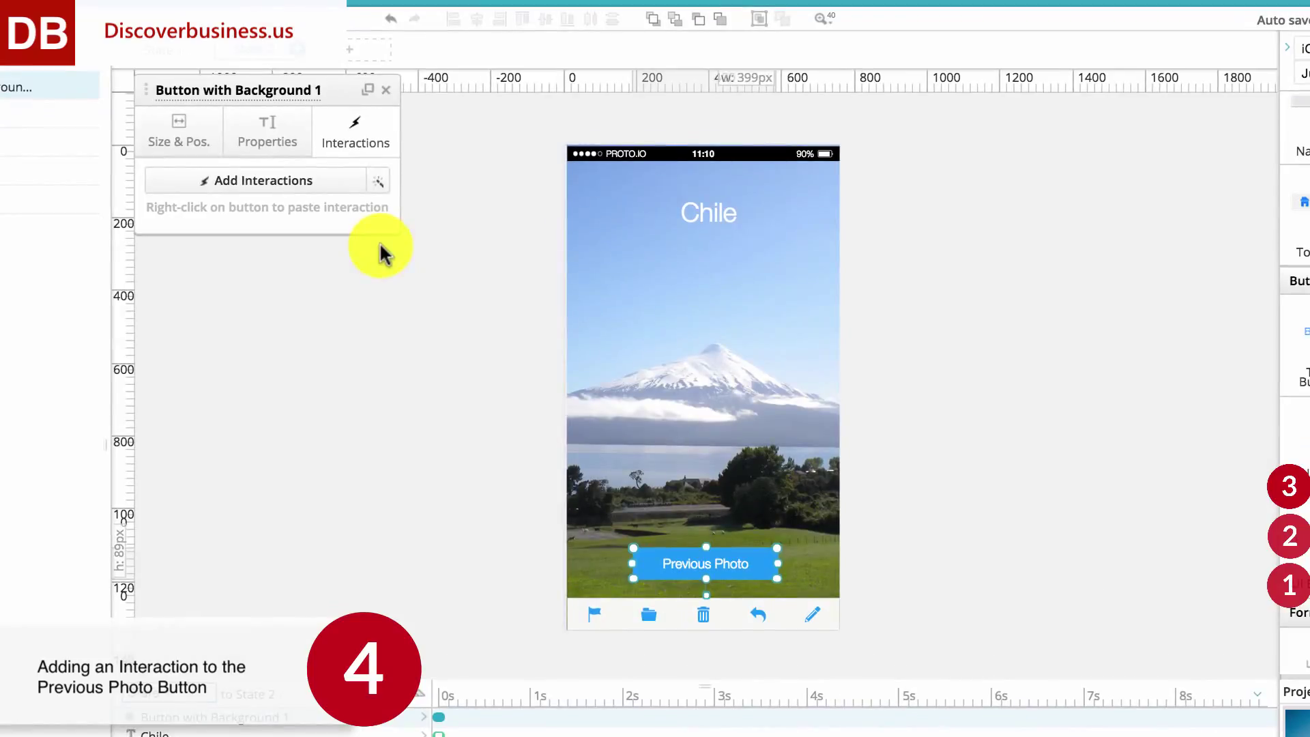
right_click(323, 189)
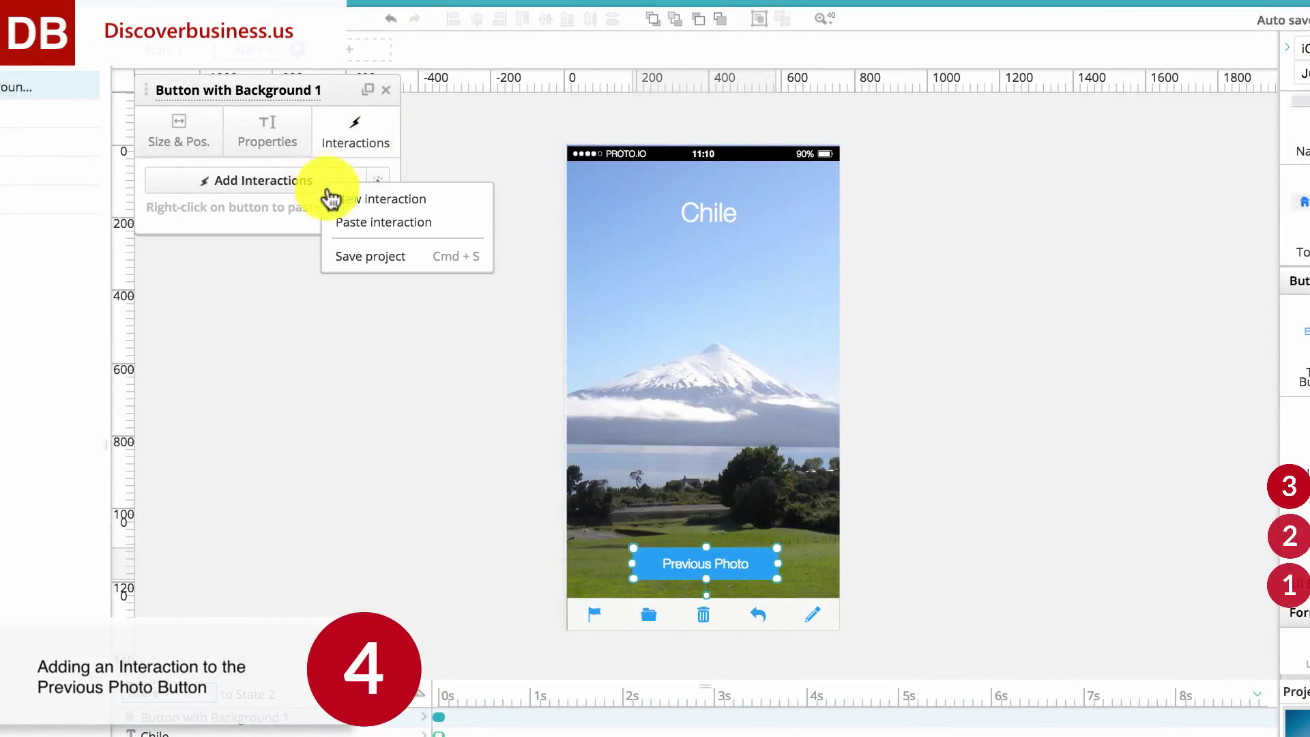
left_click(364, 223)
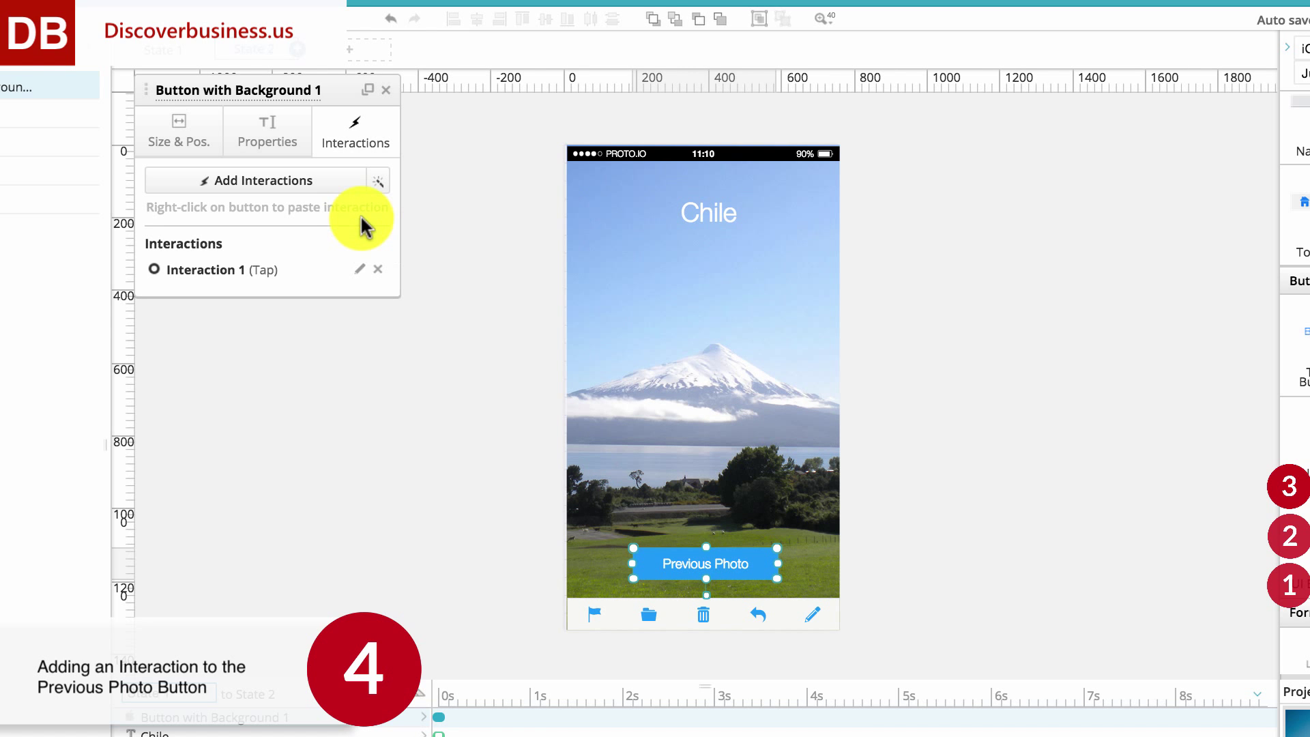
Step: Change the pasted interaction's target state to Previous State
left_click(362, 269)
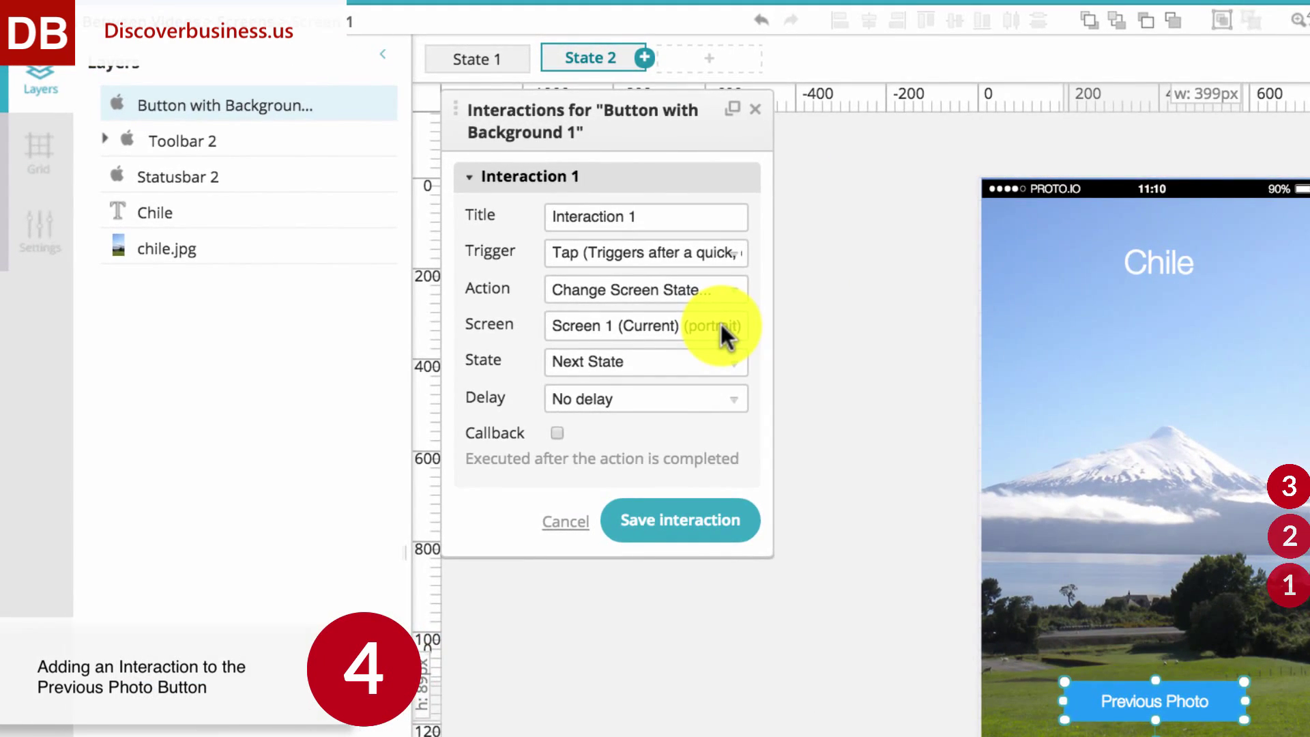
left_click(701, 389)
left_click(703, 354)
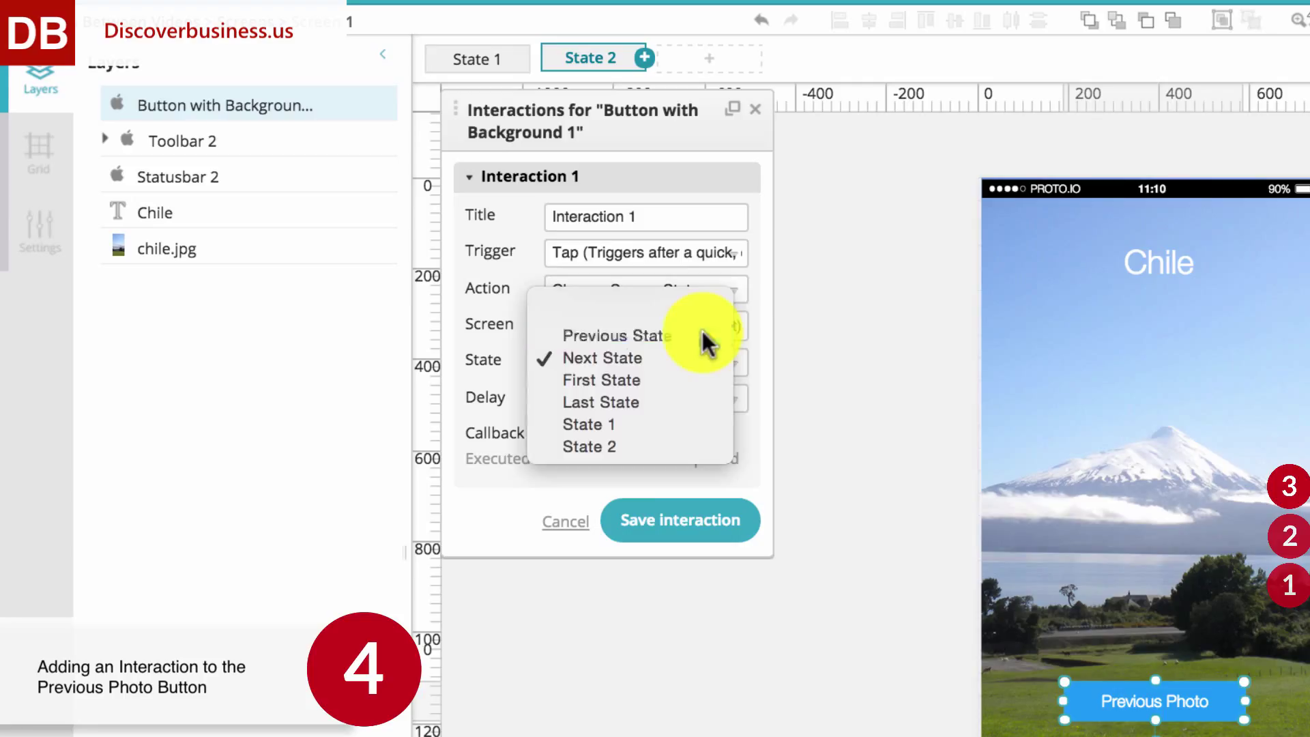
left_click(703, 334)
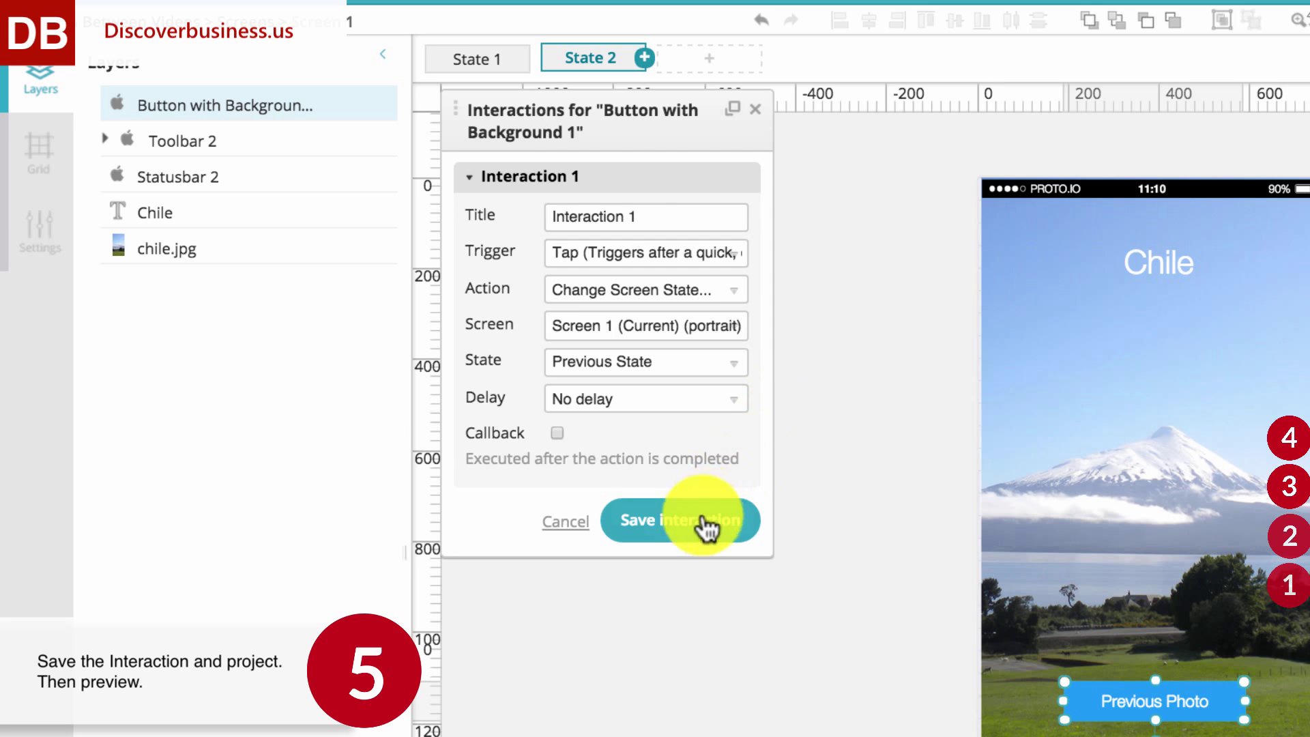
Step: Save the Previous Photo interaction and the project, then launch the preview
left_click(680, 519)
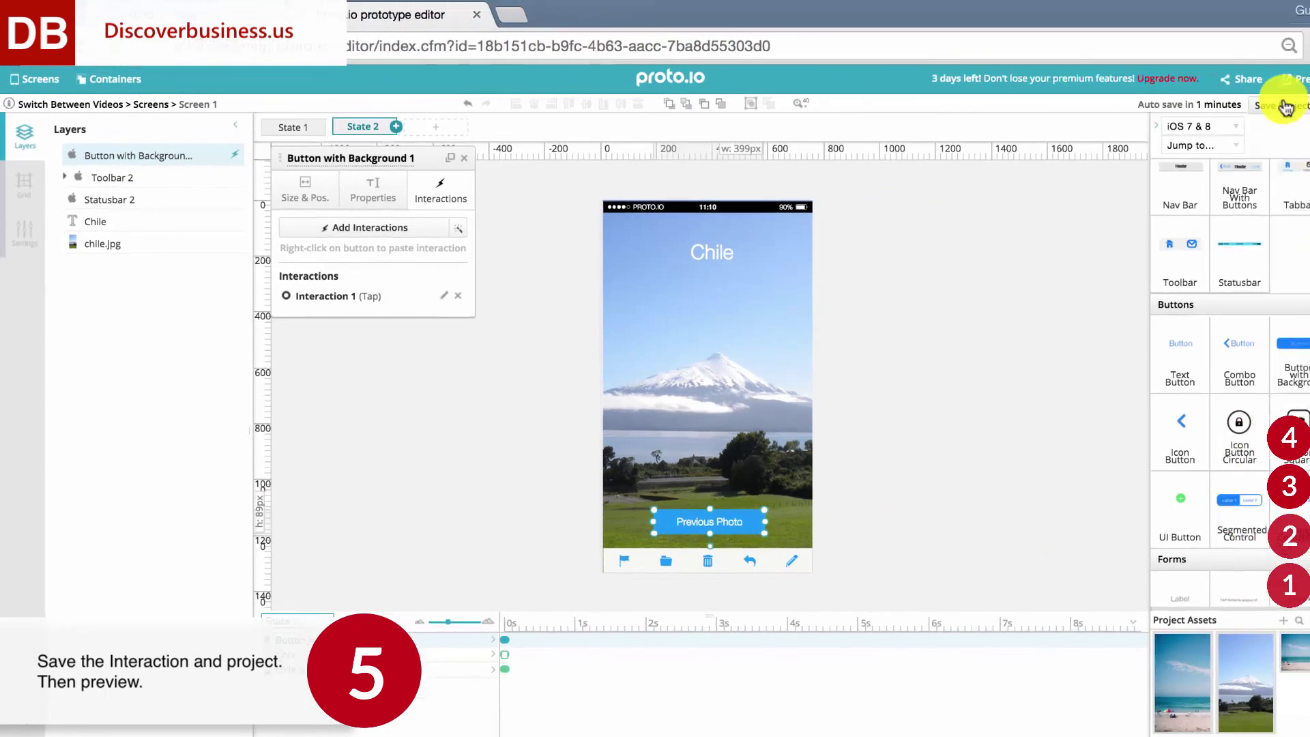
left_click(1269, 106)
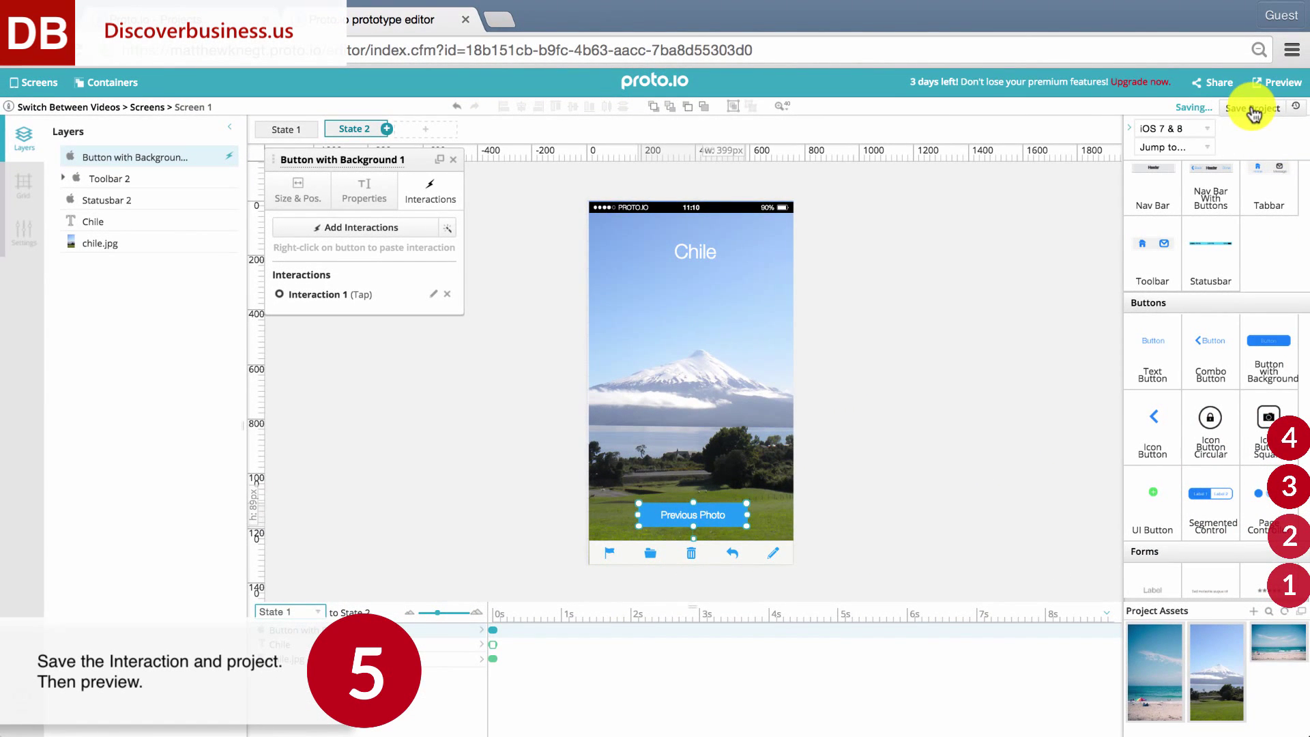
left_click(1295, 80)
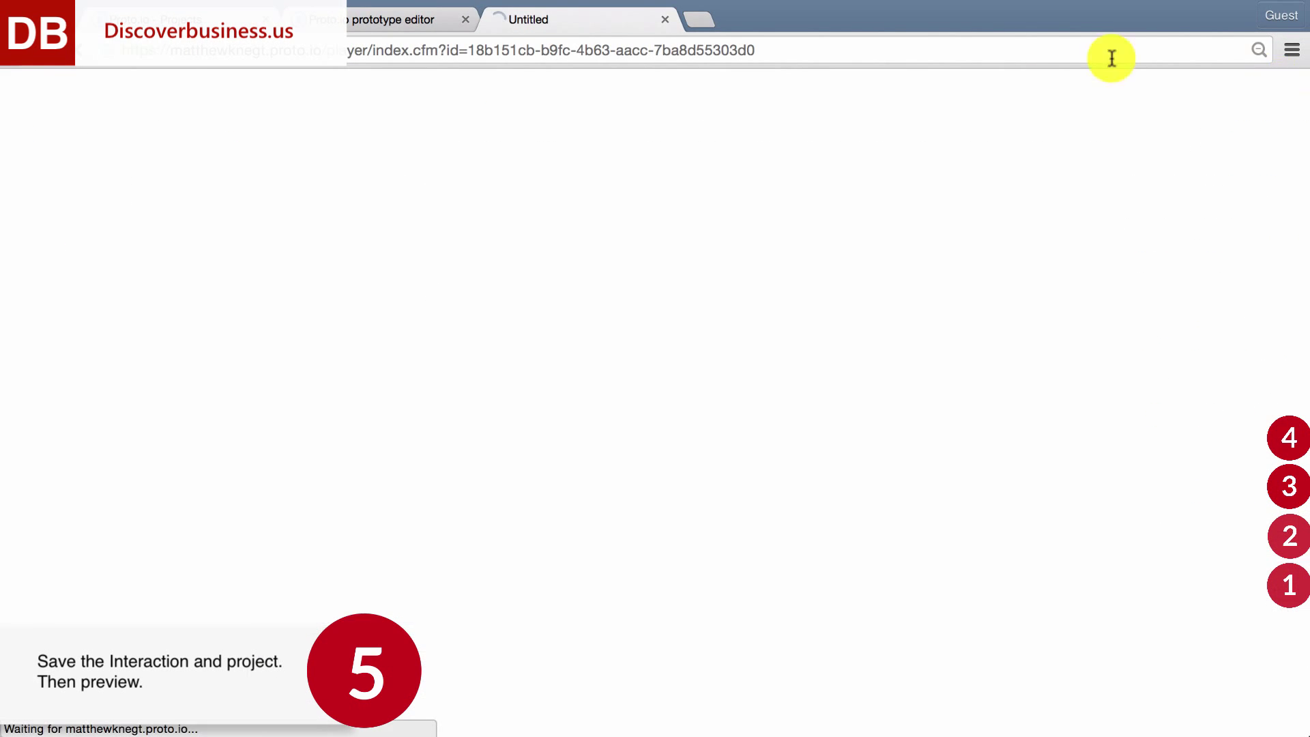